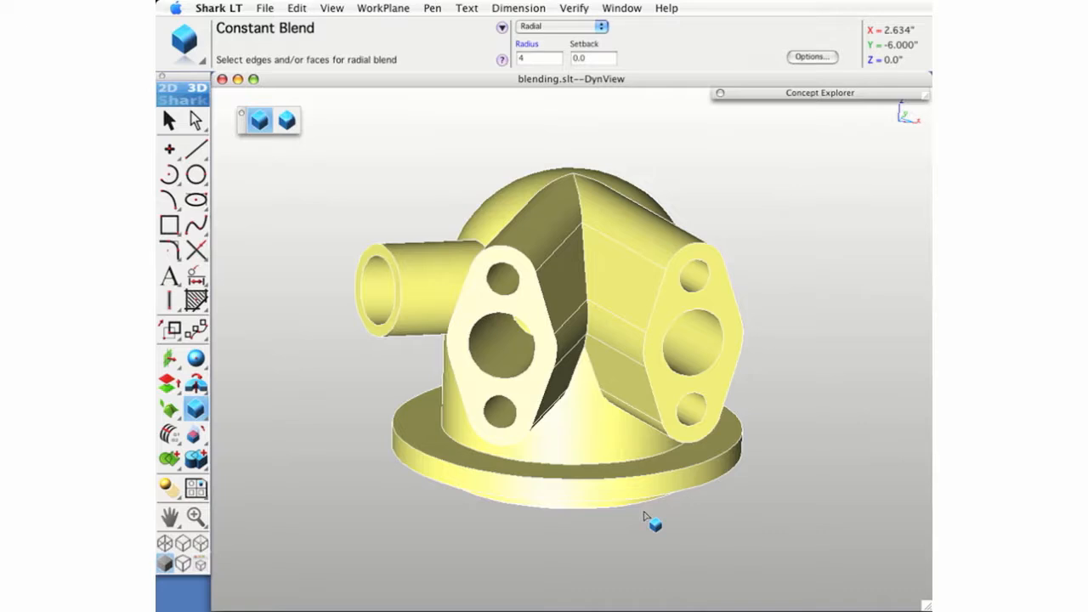
- Blend the vertical intersection edge between the two flanged ports with a constant radial blend of radius 0.2
{"action": "left_click_drag", "start_coordinate": [556, 376], "coordinate": [761, 308]}
{"action": "left_click_drag", "start_coordinate": [660, 293], "coordinate": [589, 283]}
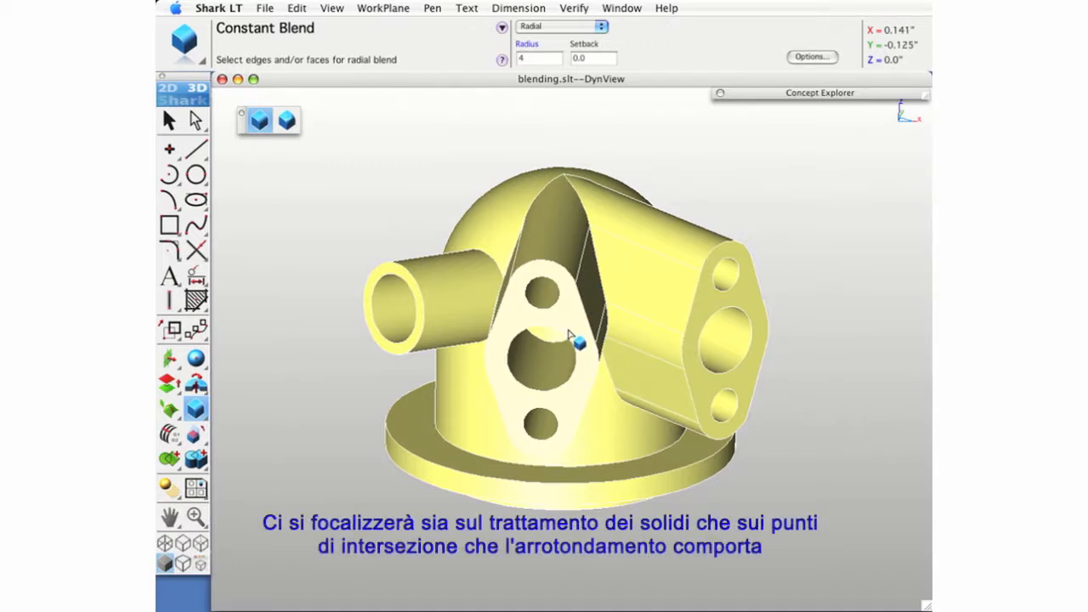
{"action": "left_click_drag", "start_coordinate": [556, 396], "coordinate": [510, 331]}
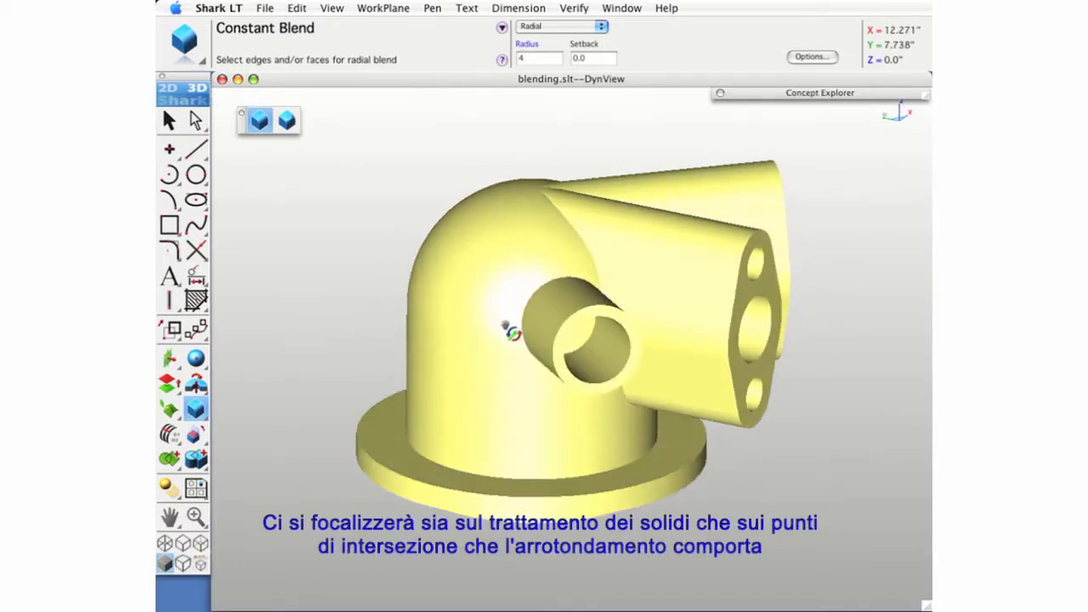
{"action": "scroll", "coordinate": [544, 198], "scroll_direction": "up", "scroll_amount": 3}
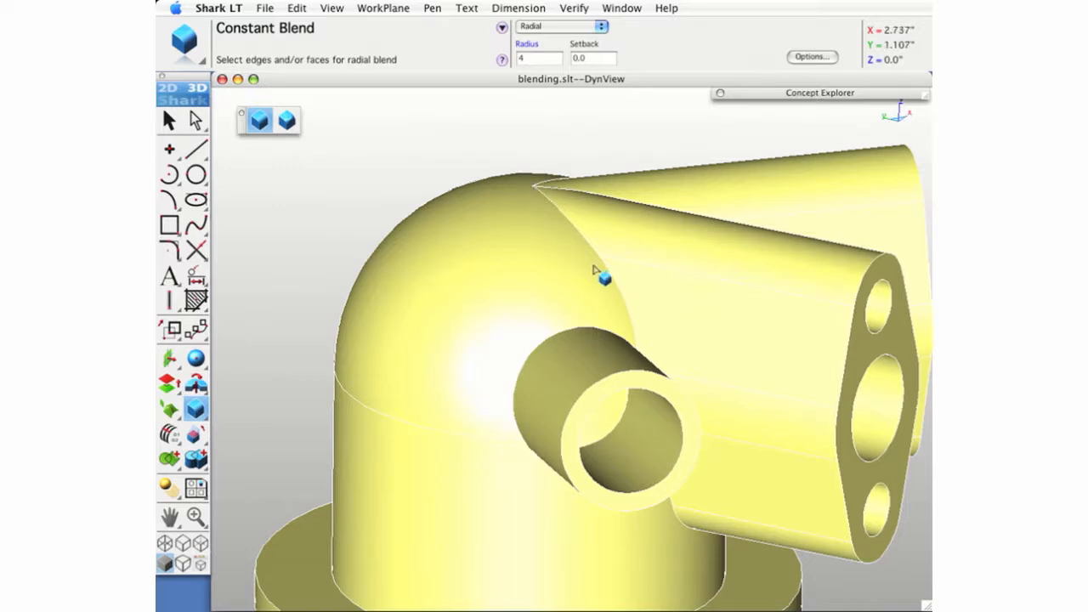
{"action": "middle_click_drag", "start_coordinate": [709, 395], "coordinate": [534, 378]}
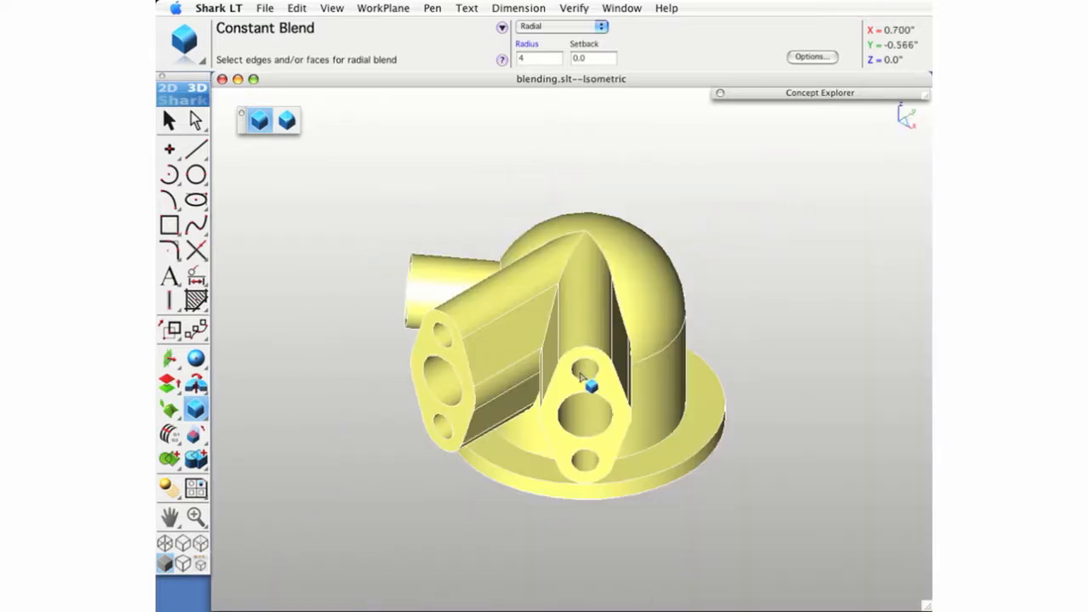
{"action": "middle_click_drag", "start_coordinate": [593, 512], "coordinate": [573, 357]}
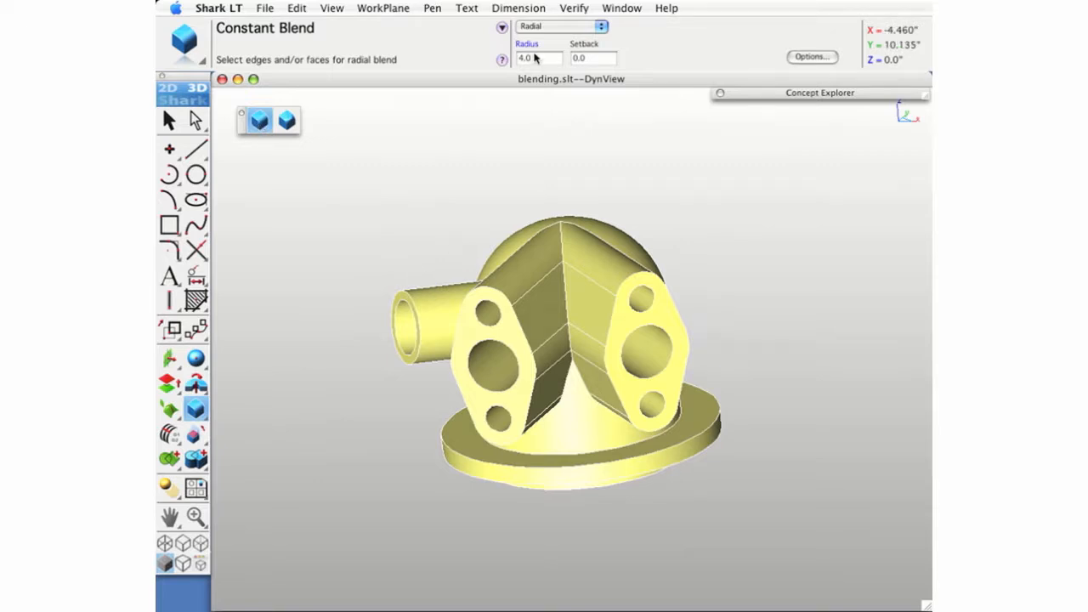
{"action": "left_click", "coordinate": [533, 57]}
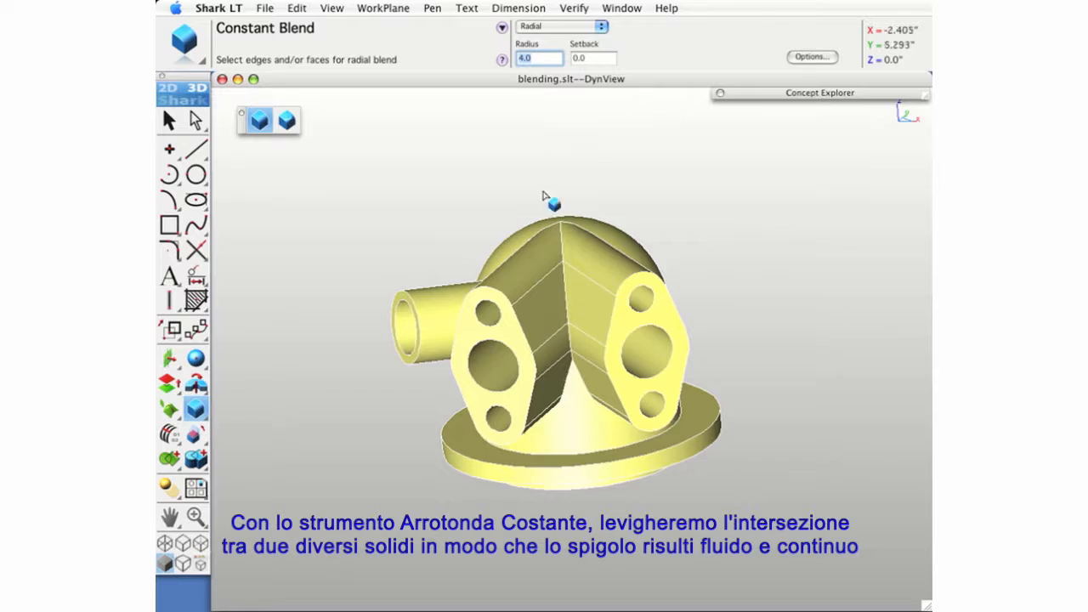
{"action": "type", "text": "0.2"}
{"action": "key", "text": "Return"}
{"action": "middle_click_drag", "start_coordinate": [408, 361], "coordinate": [414, 322]}
{"action": "scroll", "coordinate": [554, 326], "scroll_direction": "up", "scroll_amount": 5}
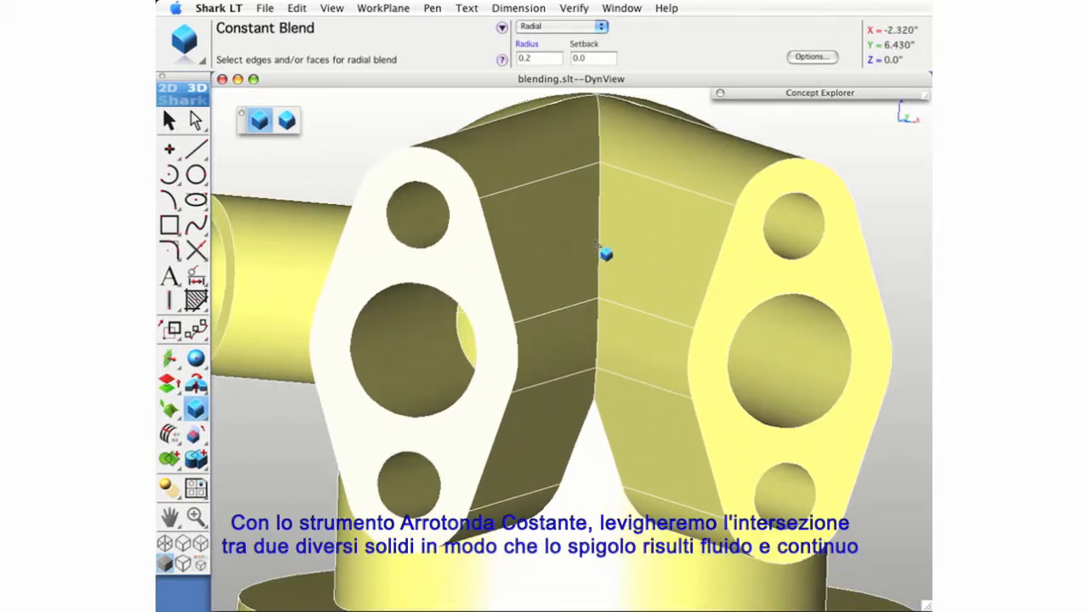
{"action": "left_click", "coordinate": [599, 244]}
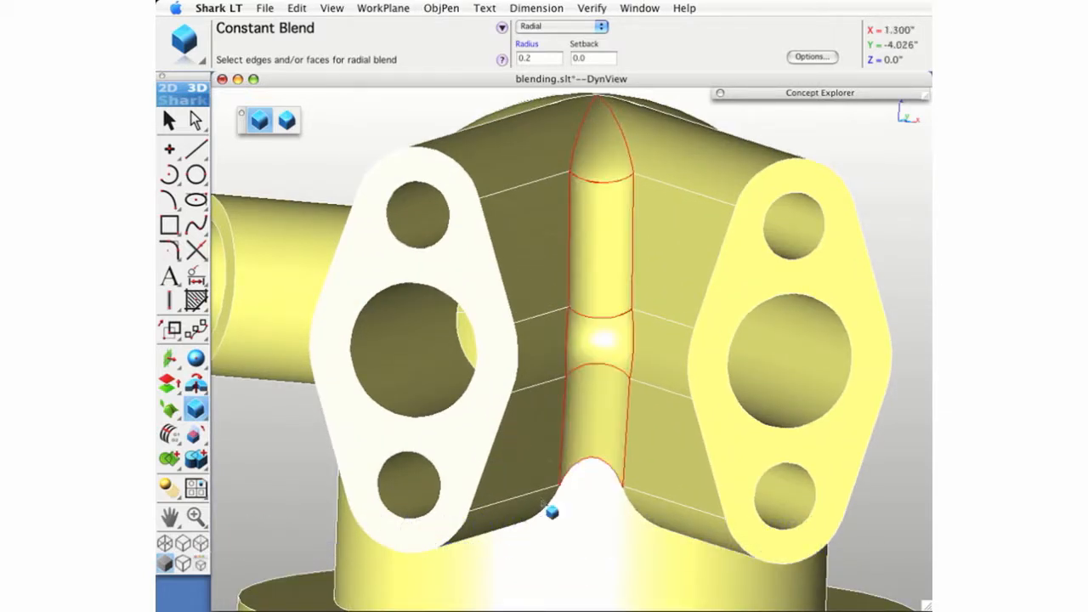
- Apply the 0.2 constant blend to the edge where the side tube meets the neighbouring flanged port
{"action": "middle_click_drag", "start_coordinate": [503, 410], "coordinate": [600, 445]}
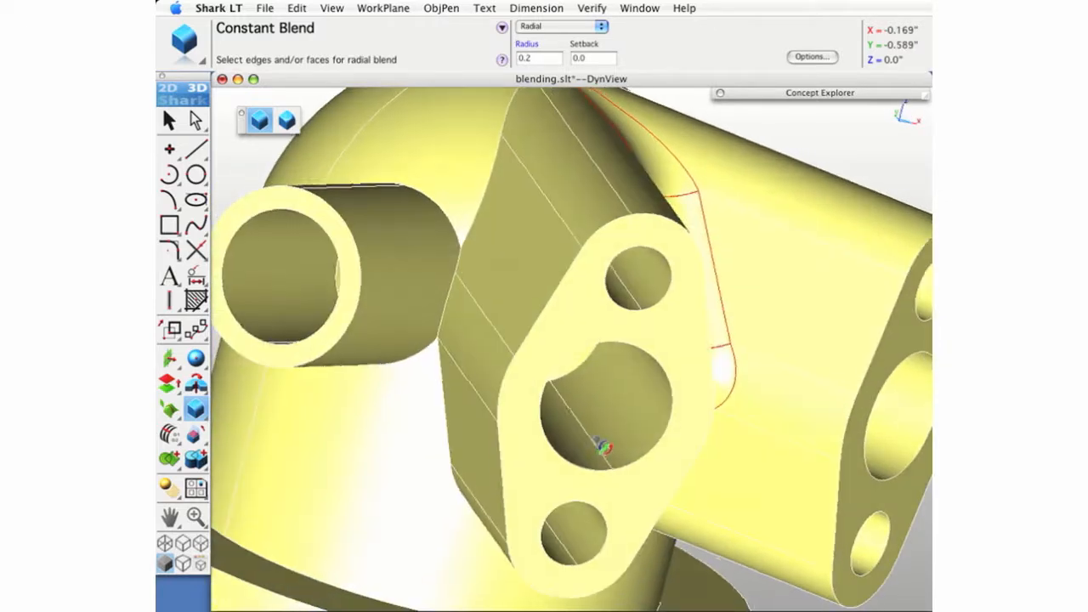
{"action": "middle_click_drag", "start_coordinate": [901, 382], "coordinate": [846, 276]}
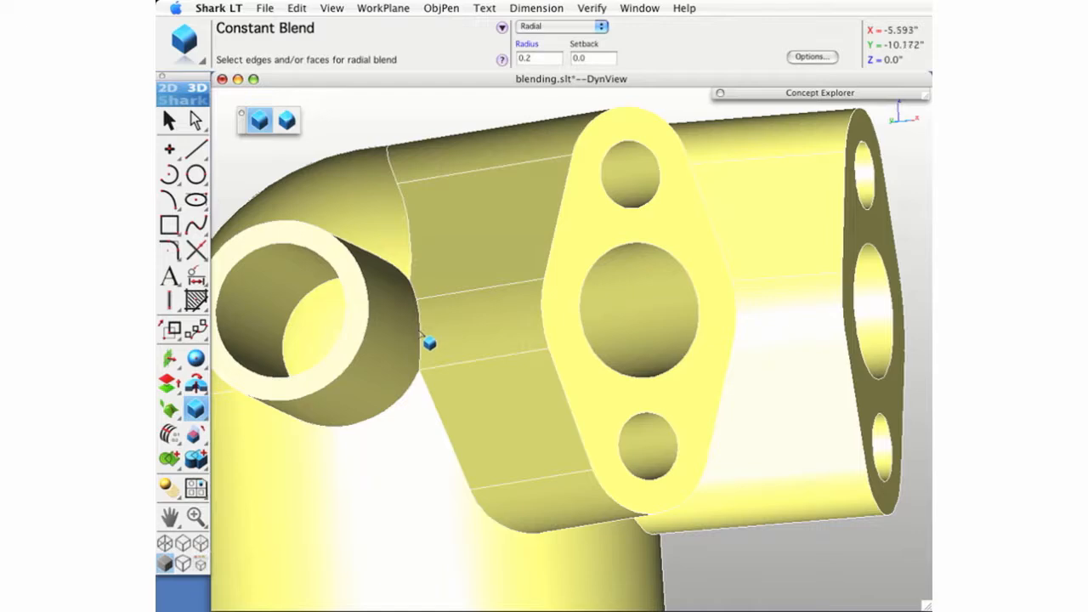
{"action": "left_click", "coordinate": [422, 333]}
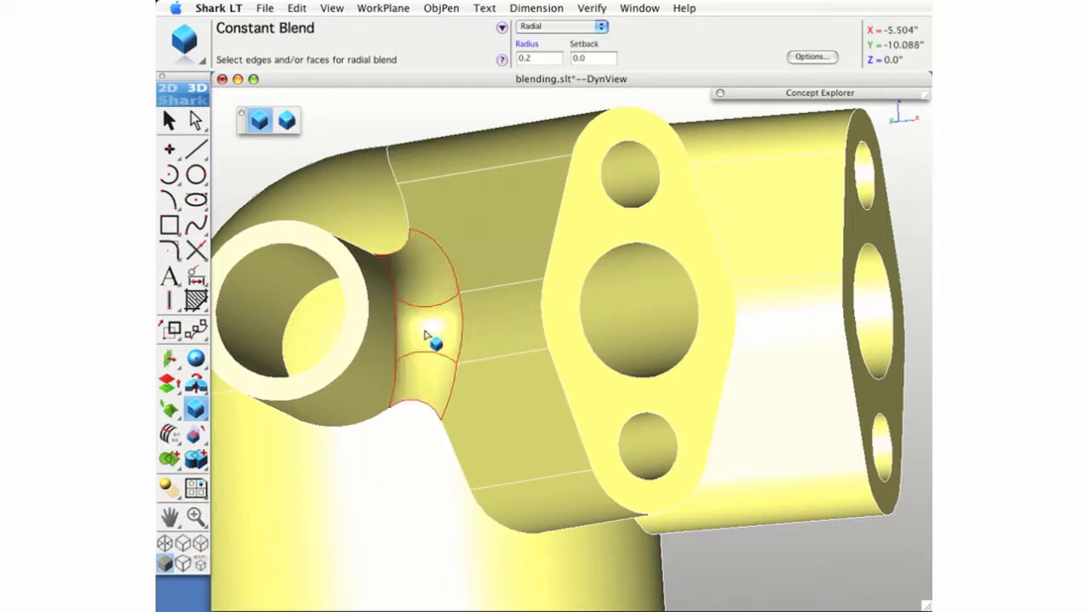
- Blend the remaining edges where the ports and side tube meet the domed body, with radius 0.2
{"action": "middle_click_drag", "start_coordinate": [757, 335], "coordinate": [474, 405]}
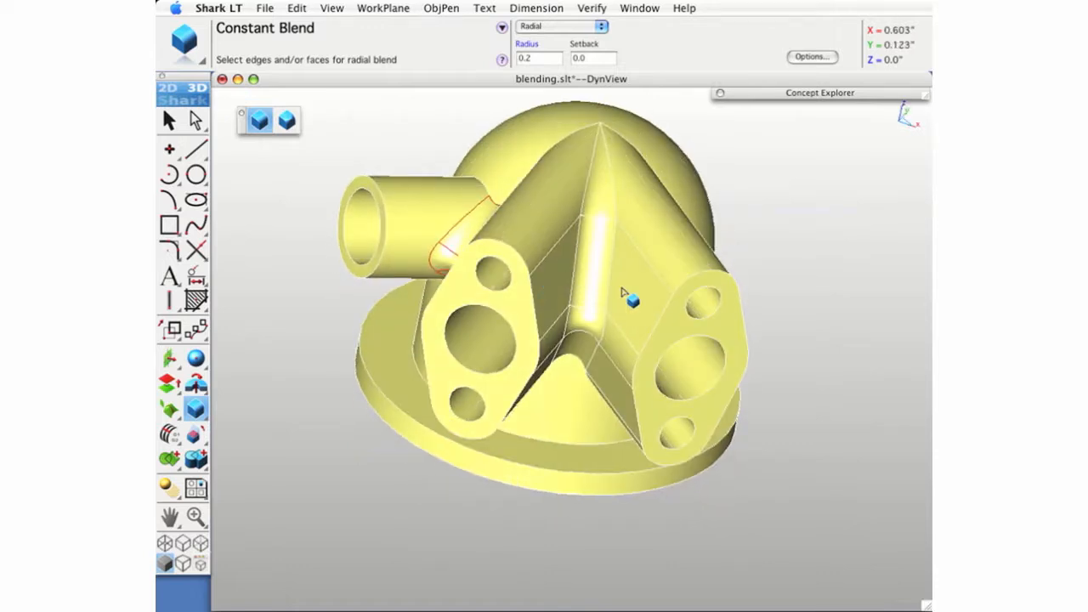
{"action": "middle_click_drag", "start_coordinate": [750, 439], "coordinate": [514, 186]}
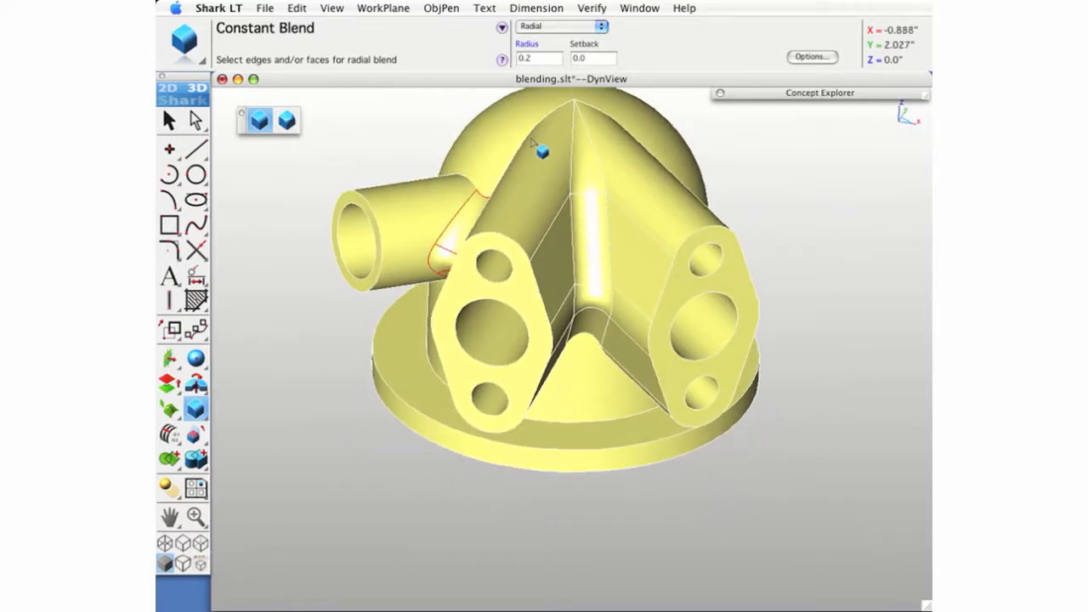
{"action": "middle_click_drag", "start_coordinate": [463, 366], "coordinate": [646, 315]}
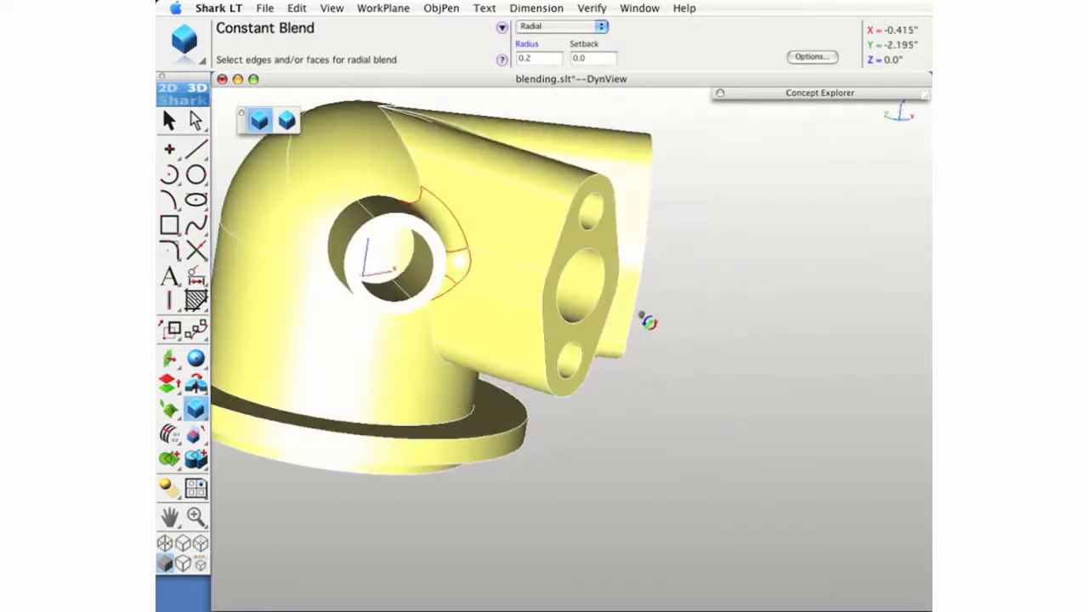
{"action": "middle_click_drag", "start_coordinate": [566, 311], "coordinate": [456, 359]}
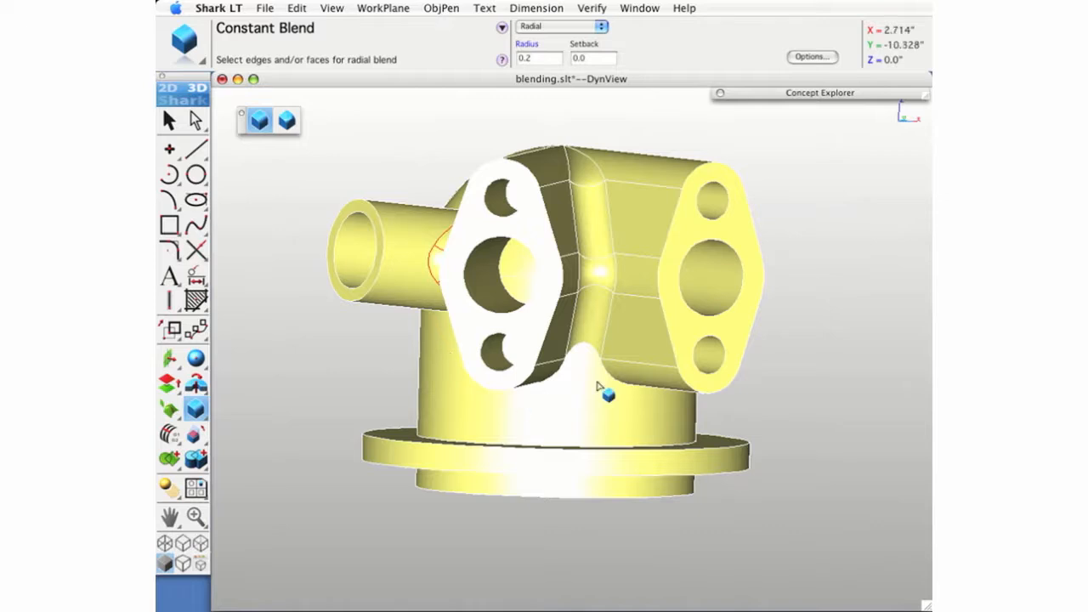
{"action": "middle_click_drag", "start_coordinate": [721, 367], "coordinate": [651, 299]}
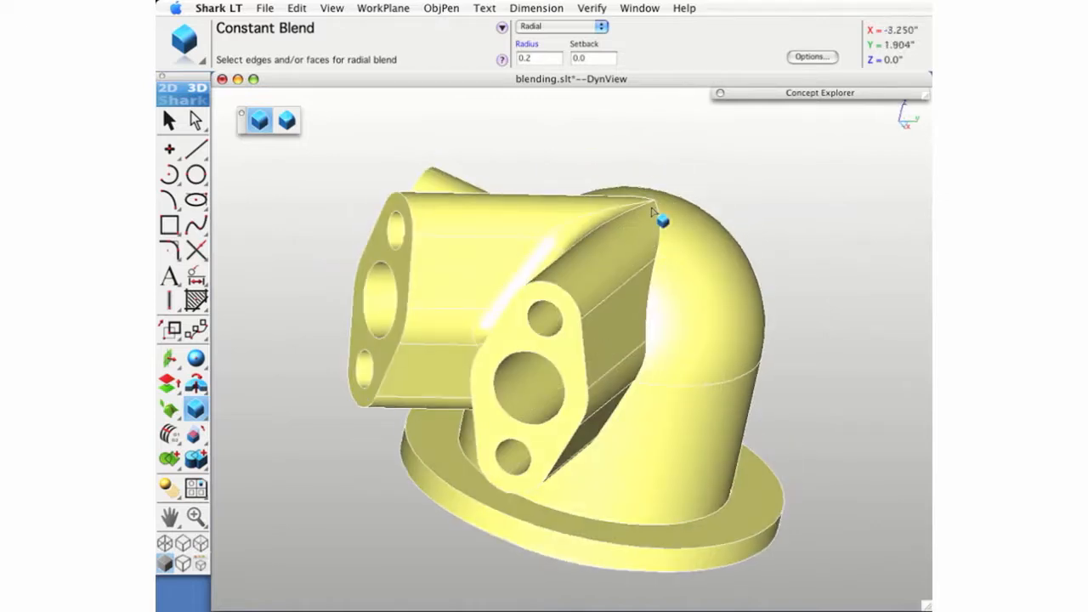
{"action": "middle_click_drag", "start_coordinate": [558, 445], "coordinate": [605, 396]}
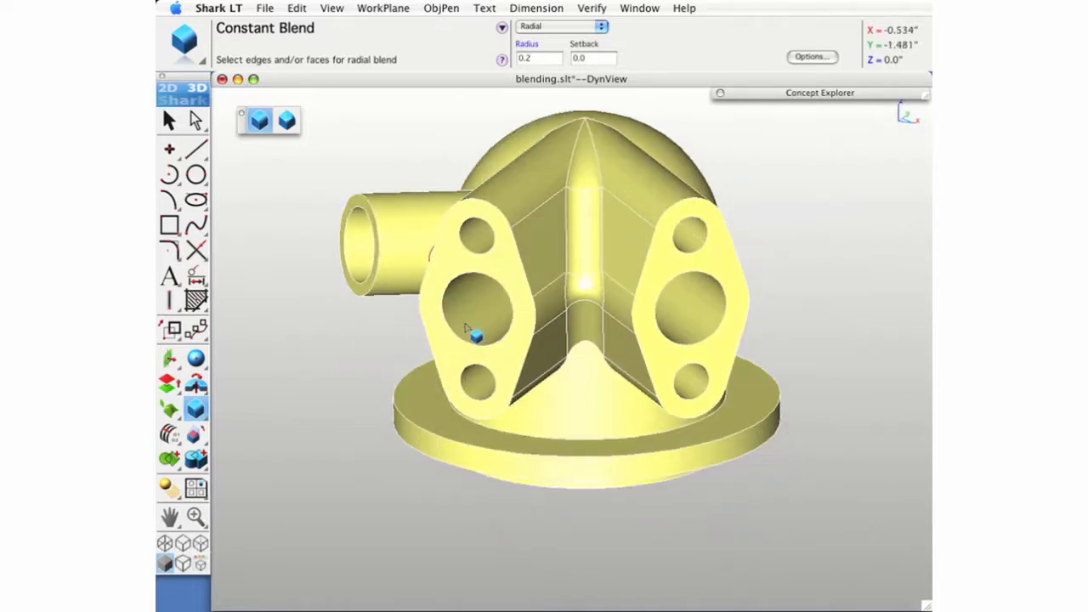
{"action": "middle_click_drag", "start_coordinate": [491, 336], "coordinate": [578, 359]}
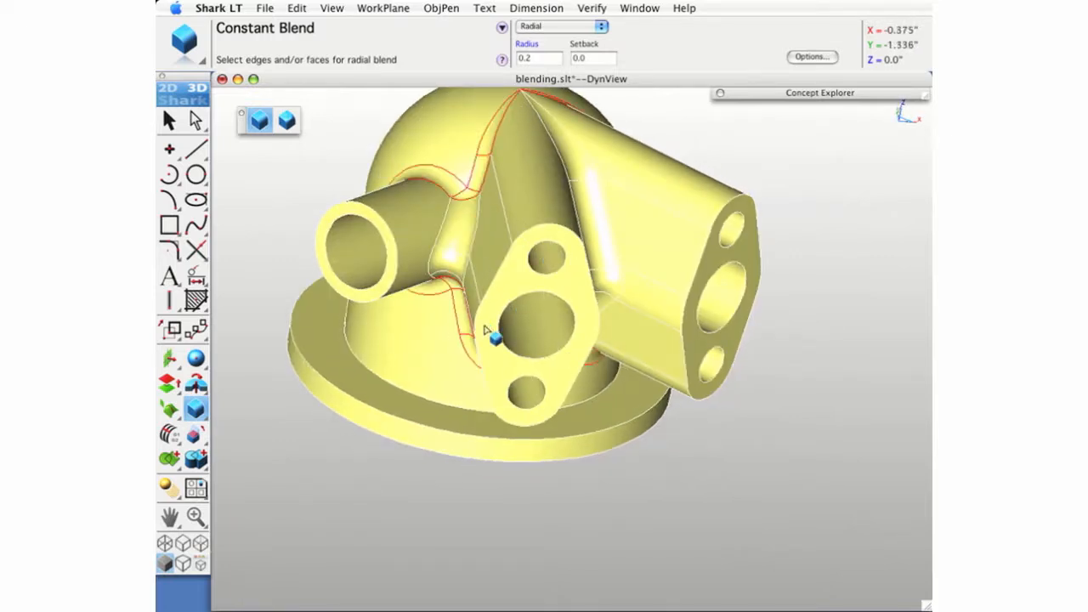
- Deselect the blends and examine the rounded intersections on the whole housing from several angles
{"action": "key", "text": "super+f"}
{"action": "middle_click_drag", "start_coordinate": [544, 376], "coordinate": [451, 302]}
{"action": "middle_click_drag", "start_coordinate": [667, 338], "coordinate": [679, 364]}
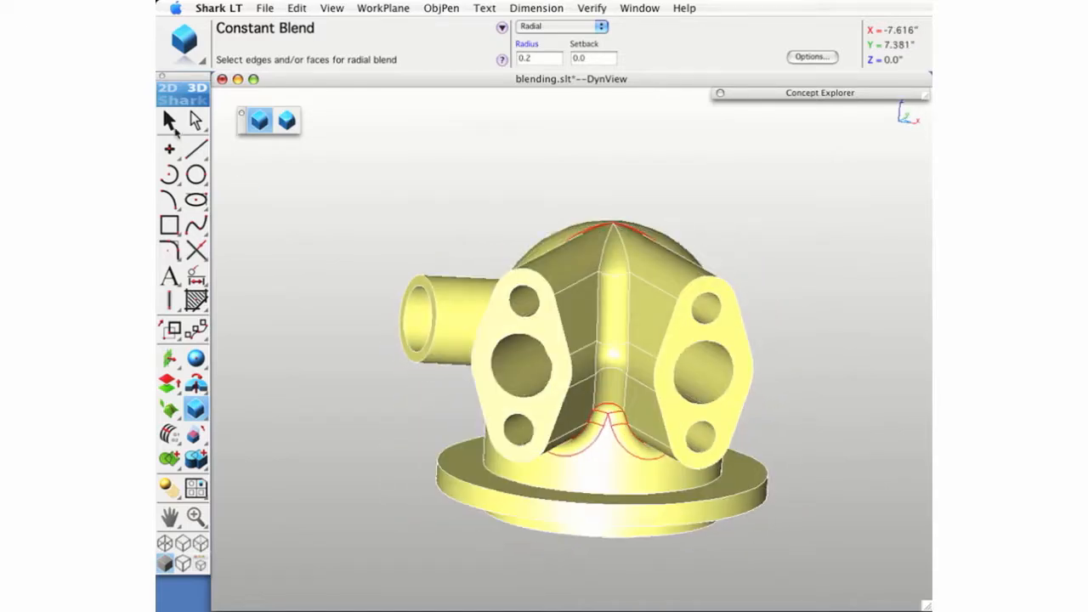
{"action": "left_click", "coordinate": [168, 120]}
{"action": "scroll", "coordinate": [578, 340], "scroll_direction": "up", "scroll_amount": 3}
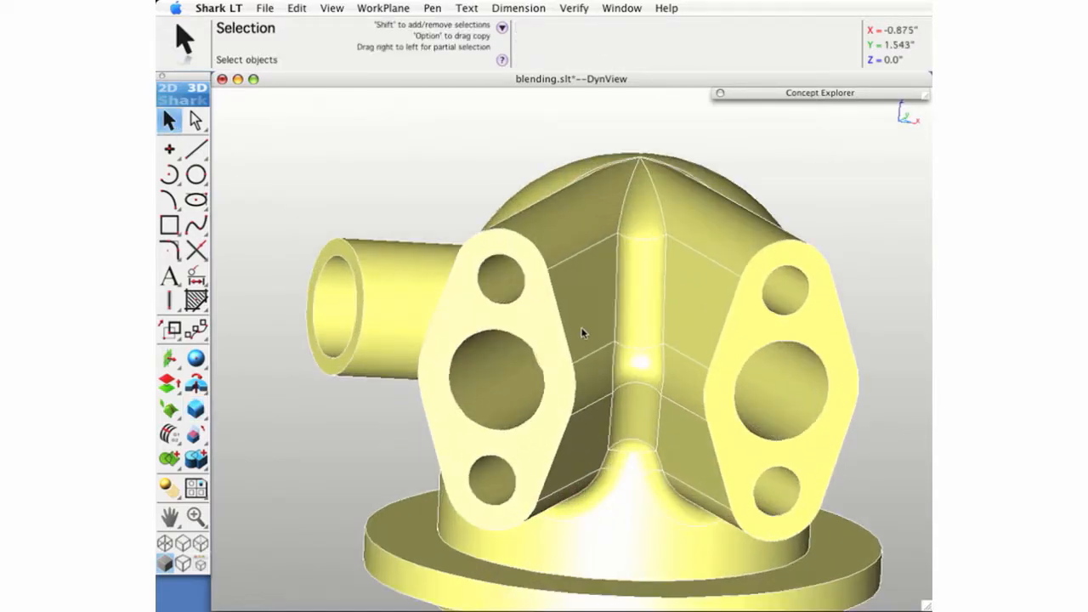
{"action": "scroll", "coordinate": [583, 331], "scroll_direction": "down", "scroll_amount": 2}
{"action": "middle_click_drag", "start_coordinate": [600, 447], "coordinate": [632, 277]}
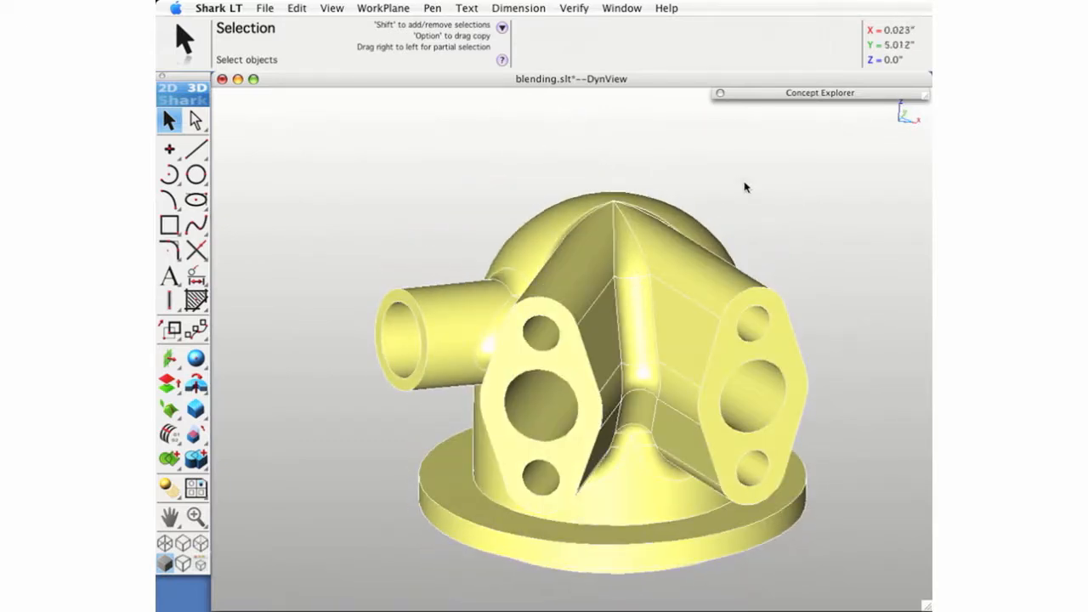
- Isolate the MultiRadius Blend layer and fit its model in the view
{"action": "left_click", "coordinate": [754, 100]}
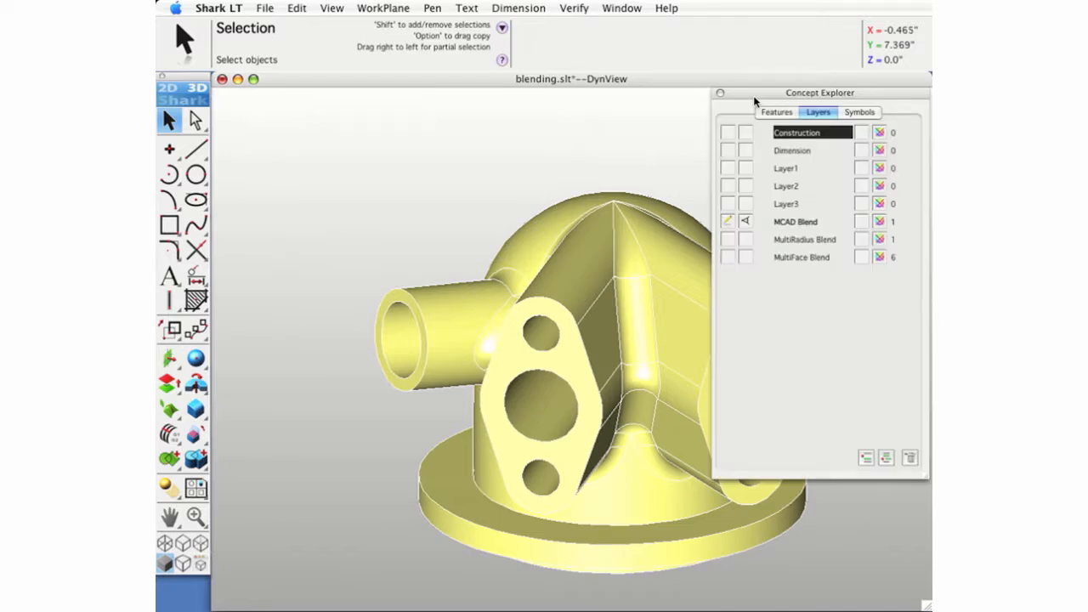
{"action": "left_click", "coordinate": [746, 245]}
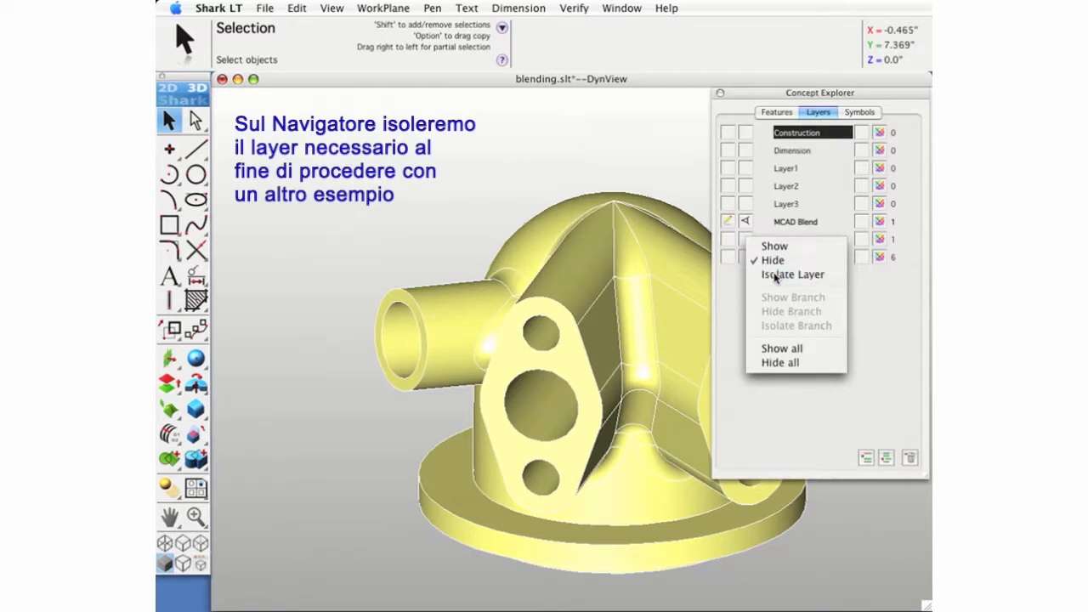
{"action": "left_click", "coordinate": [774, 275]}
{"action": "key", "text": "super+f"}
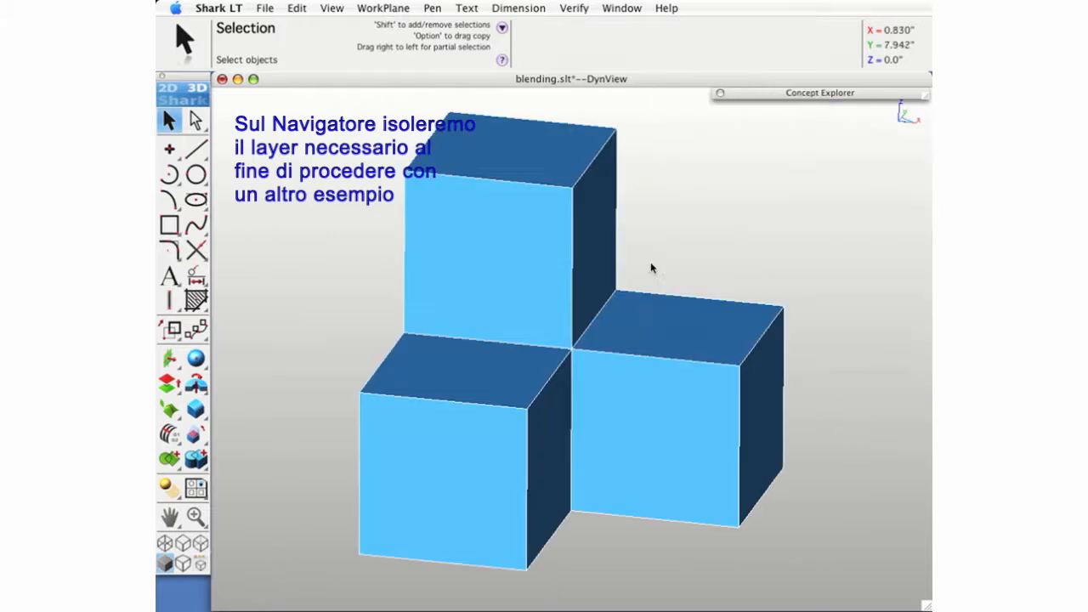
- Apply a constant radial blend of radius 0.5 to the six edges meeting at the central corner of the stacked cubes
{"action": "middle_click_drag", "start_coordinate": [621, 465], "coordinate": [557, 463]}
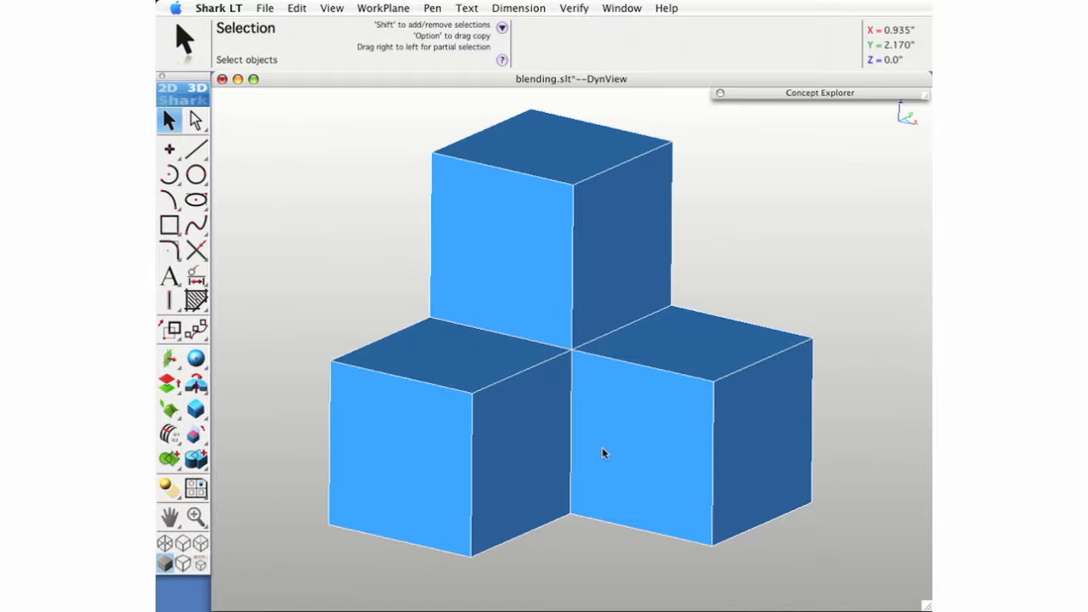
{"action": "left_click", "coordinate": [196, 410]}
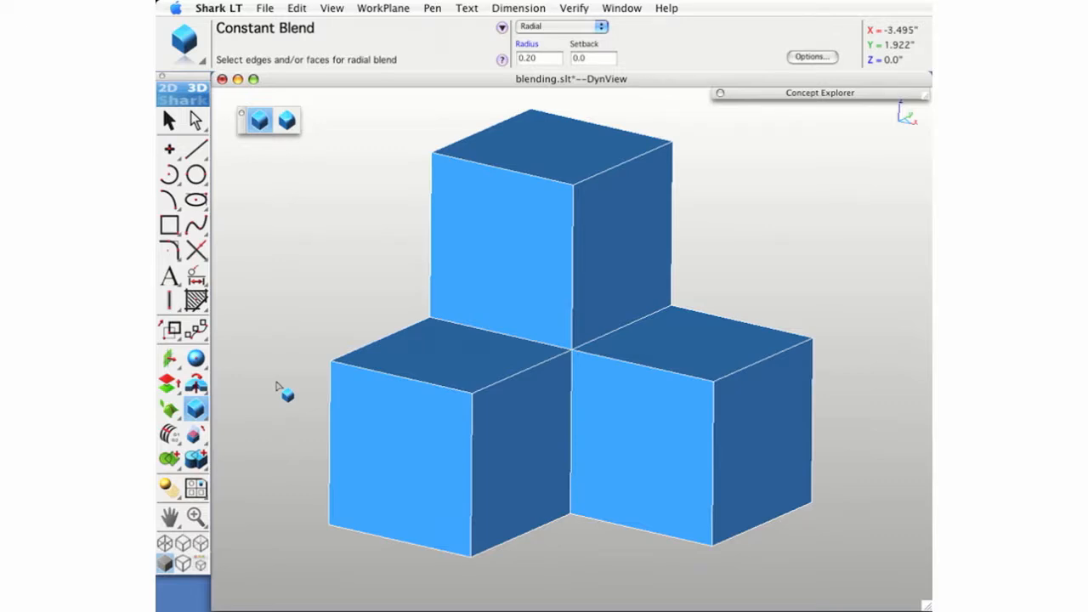
{"action": "left_click", "coordinate": [528, 45]}
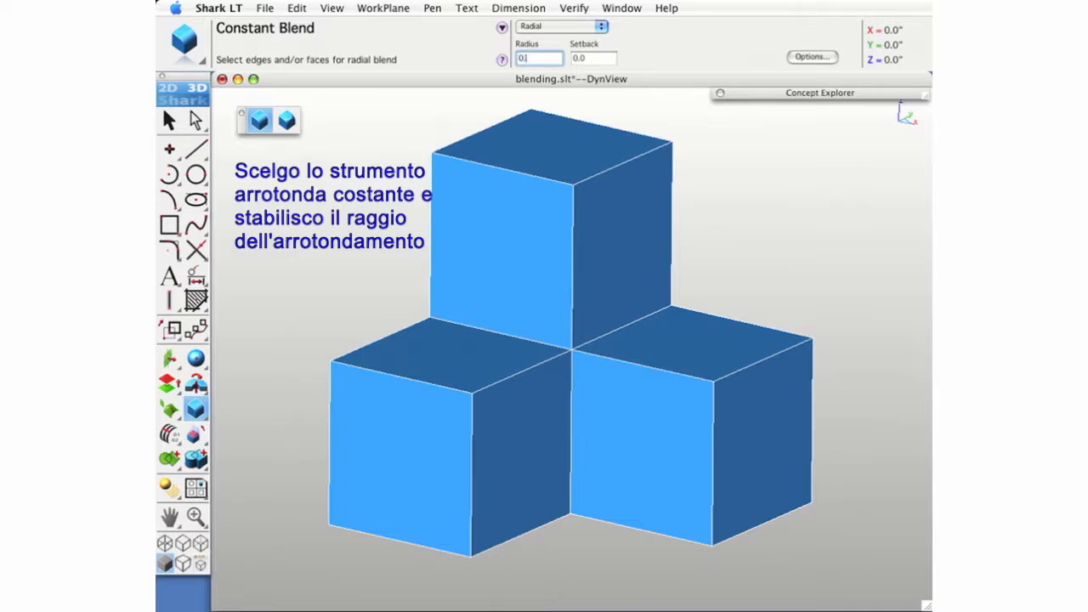
{"action": "key", "text": "Return"}
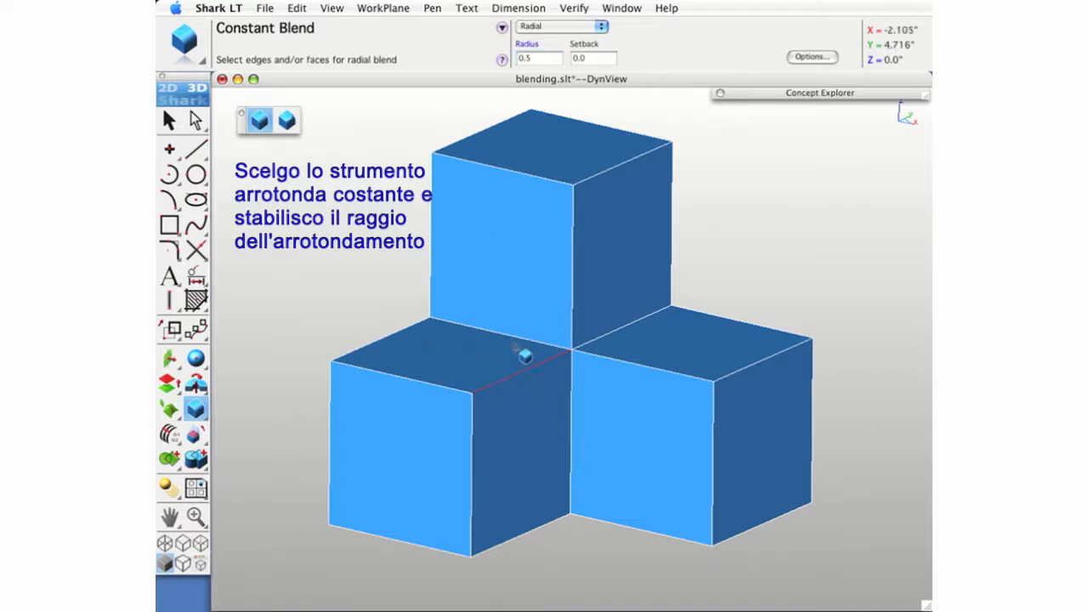
{"action": "left_click", "coordinate": [574, 312]}
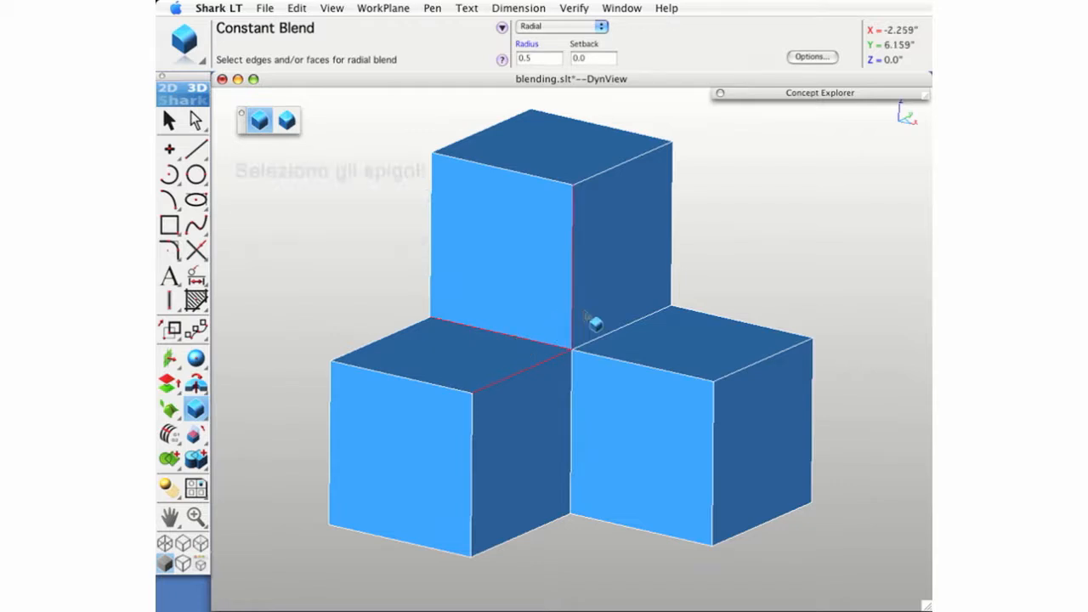
{"action": "left_click", "coordinate": [621, 329]}
{"action": "left_click", "coordinate": [641, 364], "text": "shift"}
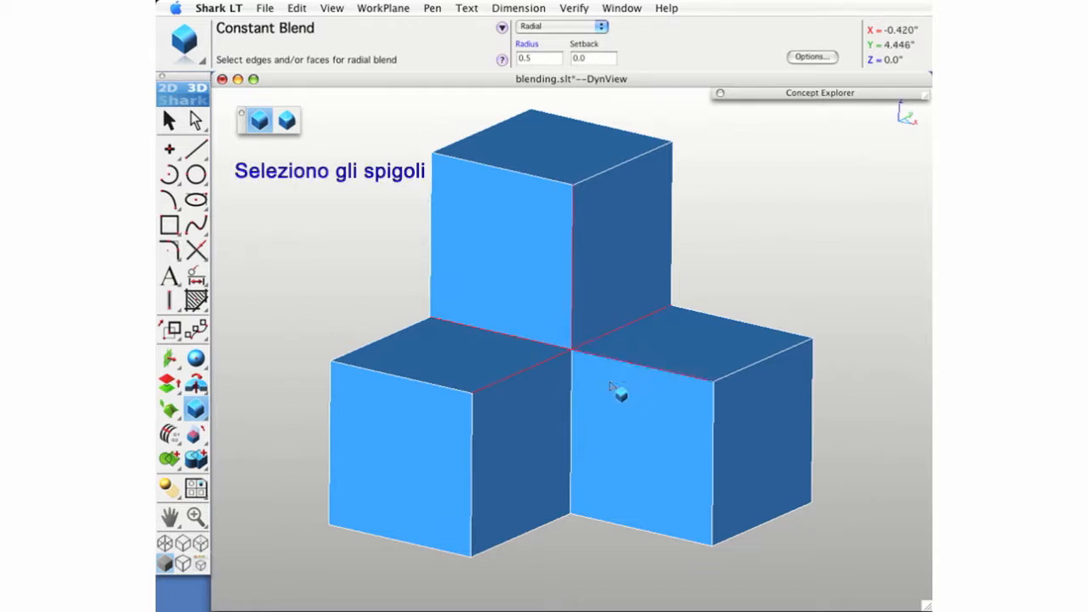
{"action": "left_click", "coordinate": [572, 419]}
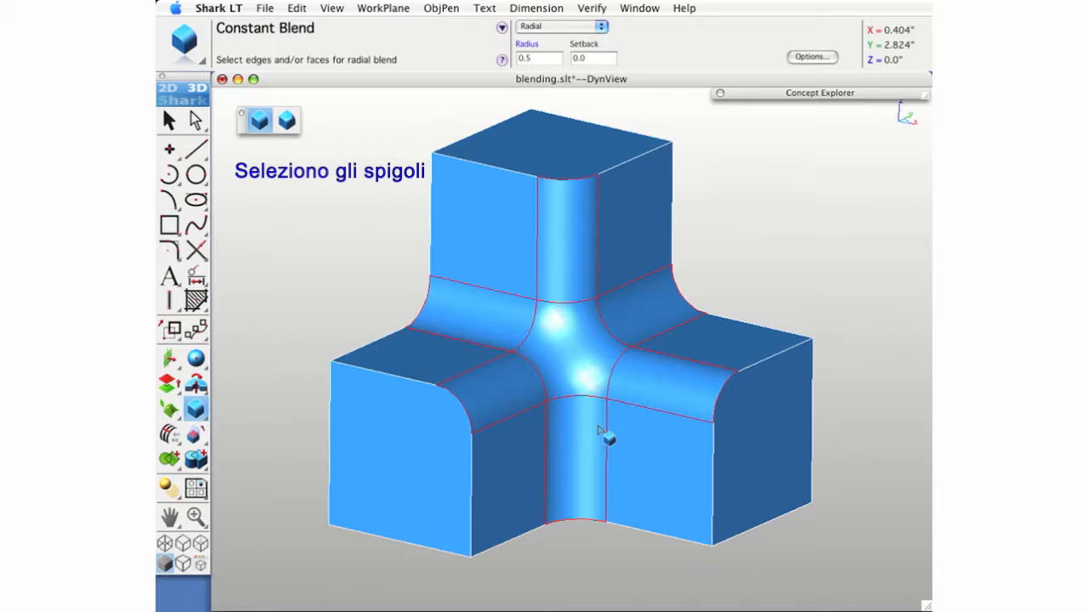
- Set the fillet radii of the left cube's edge to 0.25, the upper vertical edge to 0.45 and the right cube's edge to 0.75
{"action": "key", "text": "super+i"}
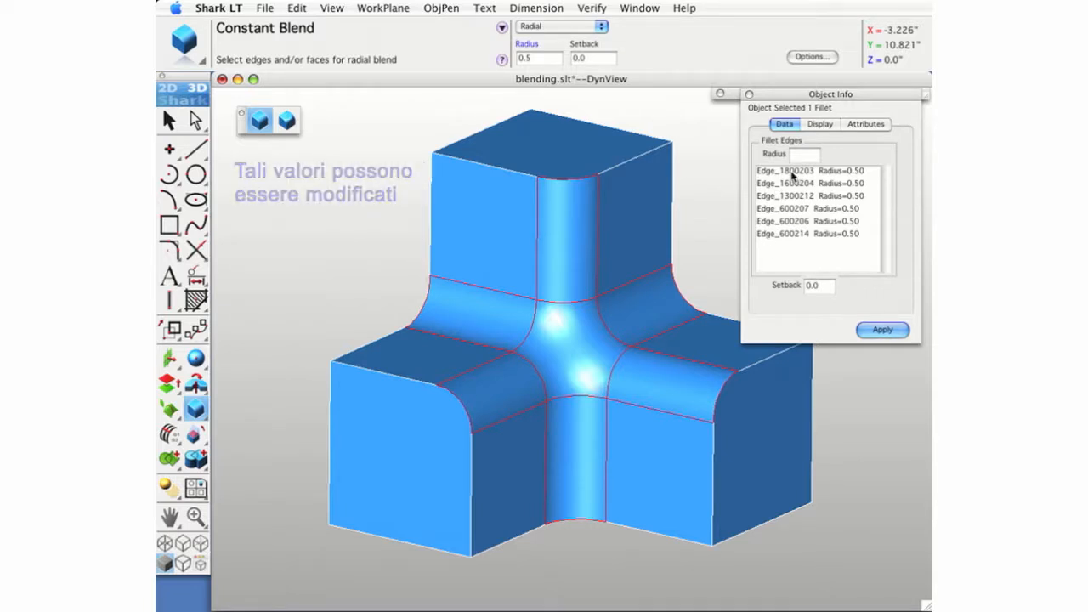
{"action": "left_click", "coordinate": [793, 172]}
{"action": "left_click", "coordinate": [800, 156]}
{"action": "type", "text": "250"}
{"action": "left_click", "coordinate": [817, 196]}
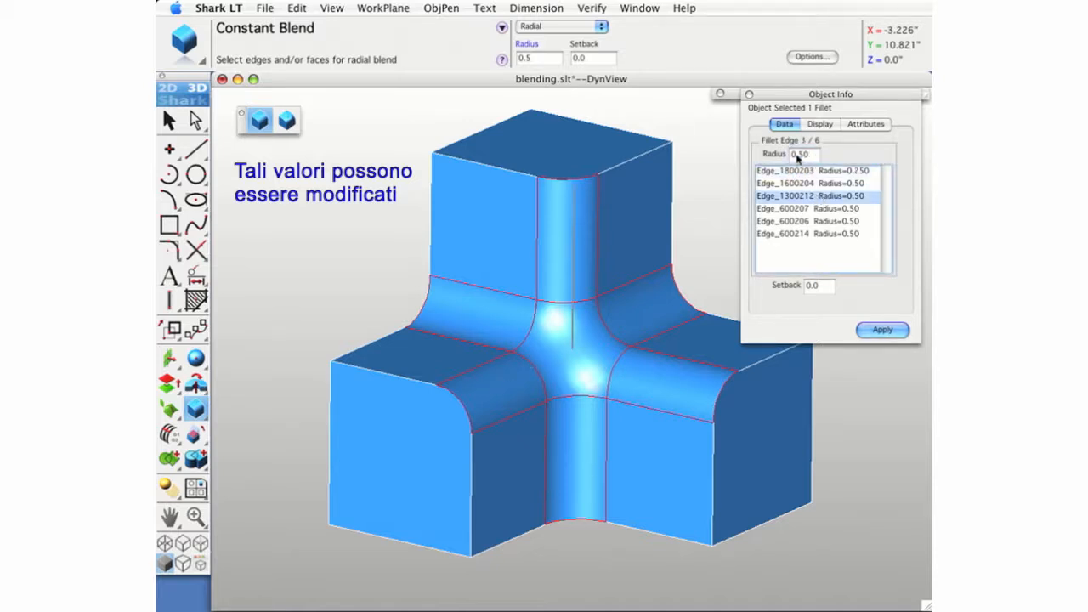
{"action": "left_click", "coordinate": [799, 156]}
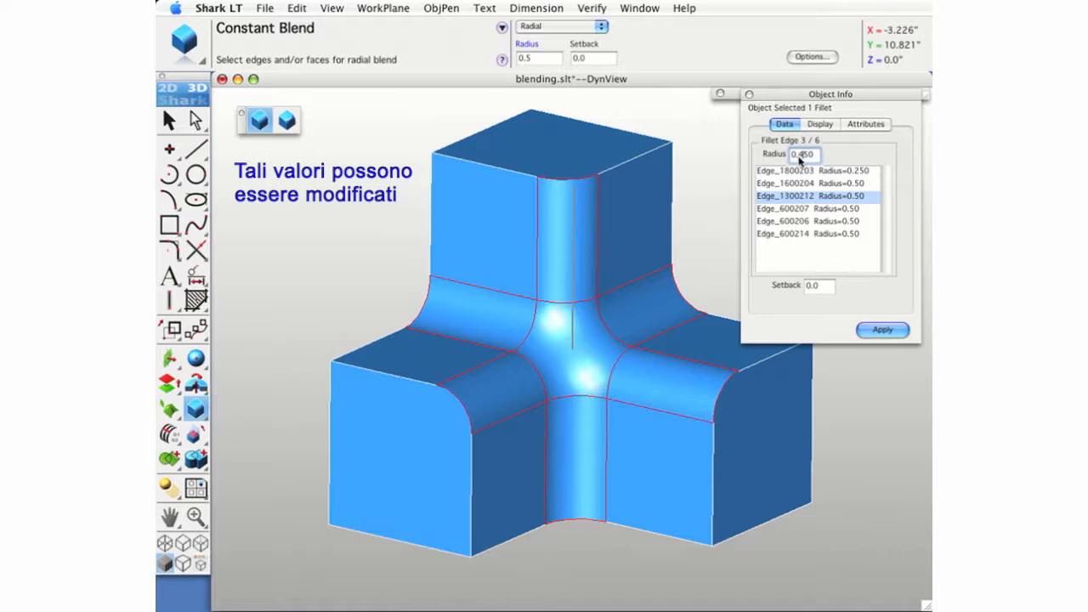
{"action": "left_click", "coordinate": [821, 221]}
{"action": "left_click", "coordinate": [800, 155]}
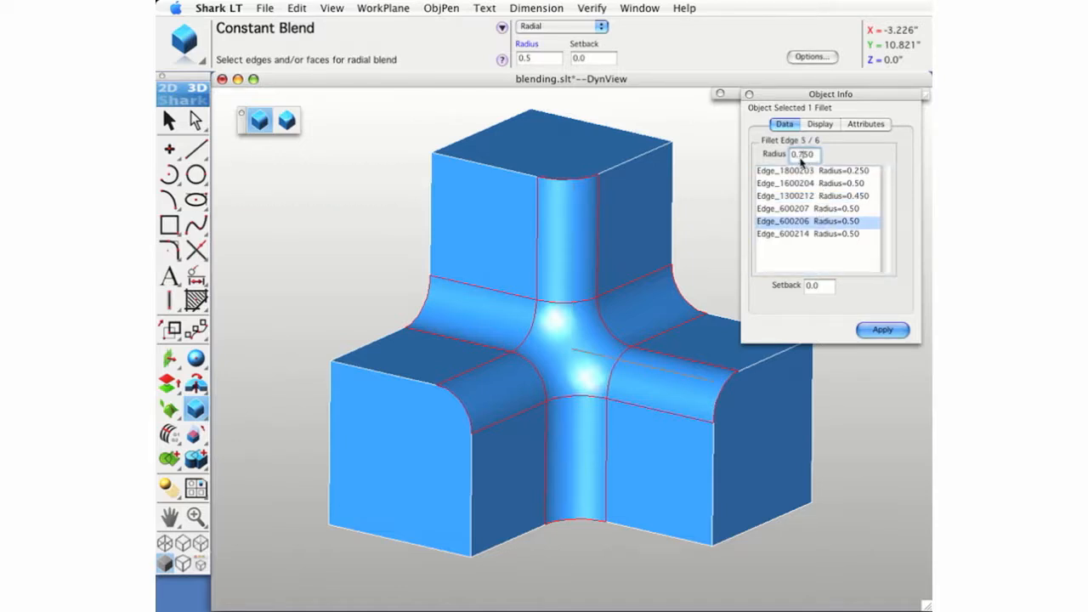
- Set the fillet's setback to 1 and apply it together with the edited edge radii
{"action": "left_click", "coordinate": [810, 288]}
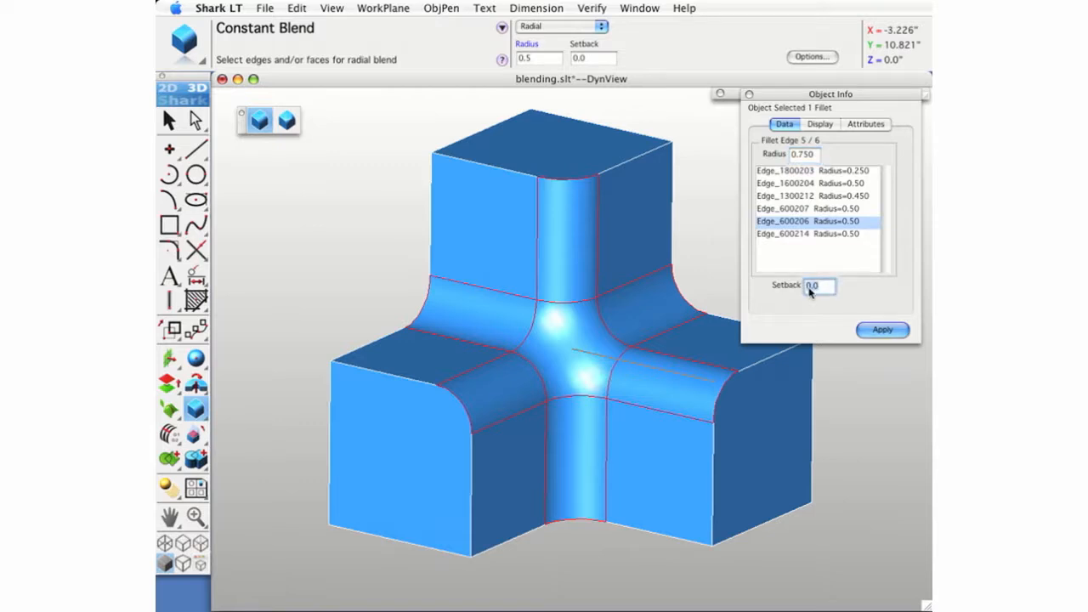
{"action": "type", "text": "1"}
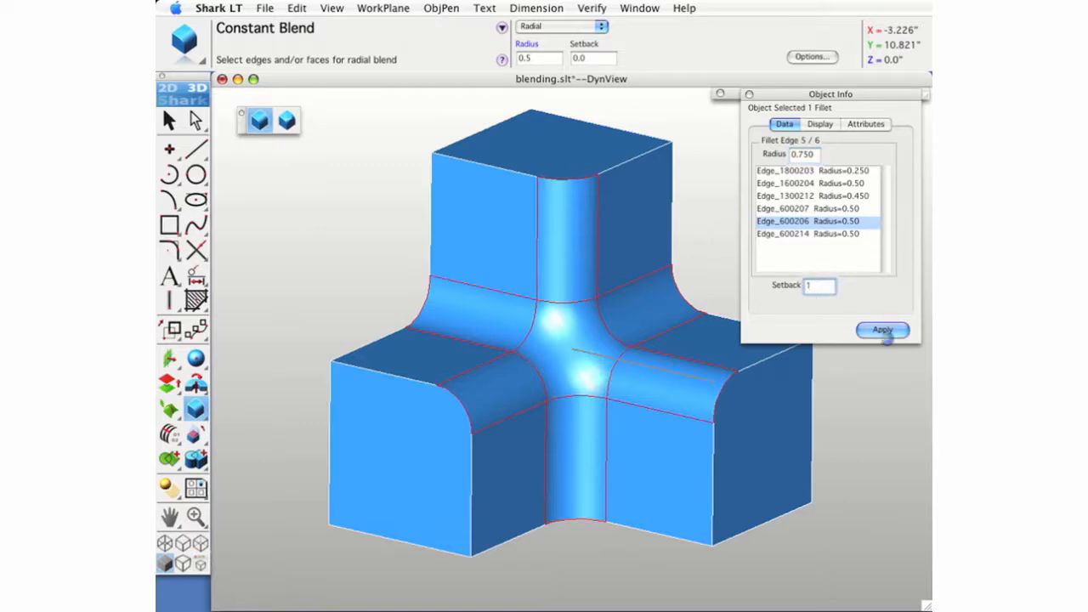
{"action": "left_click", "coordinate": [884, 330]}
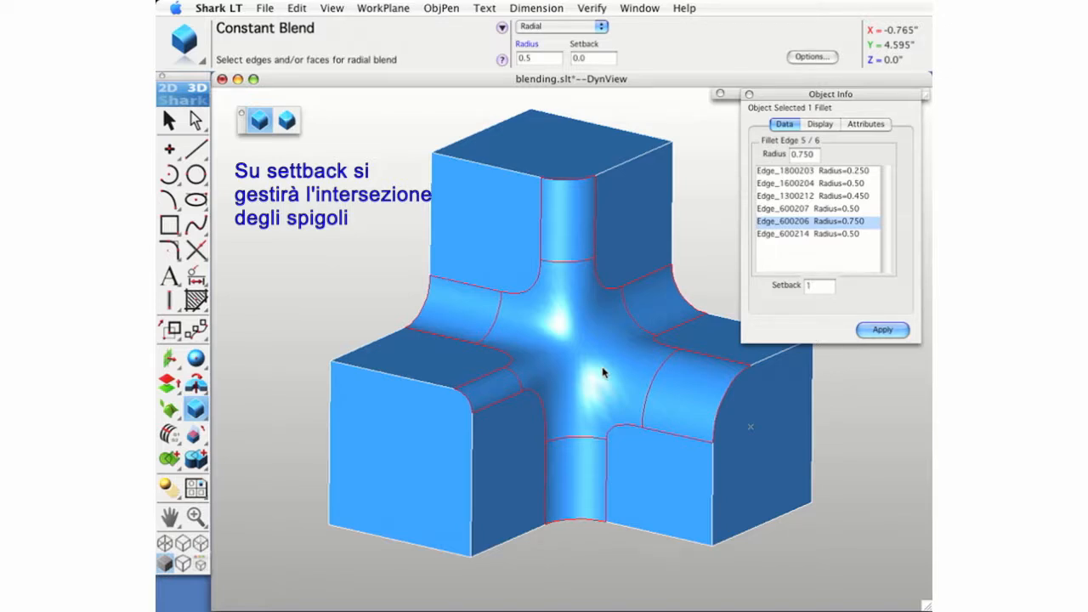
- Set the fillet's setback to 0.8, then deselect the solid and close its object information
{"action": "left_click", "coordinate": [806, 286]}
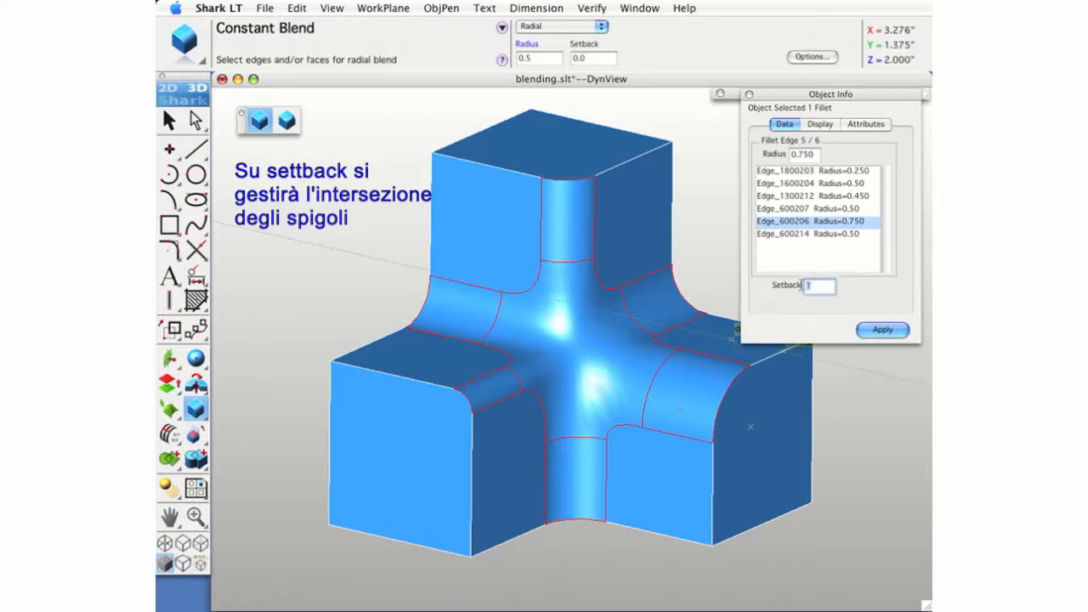
{"action": "type", "text": ".8"}
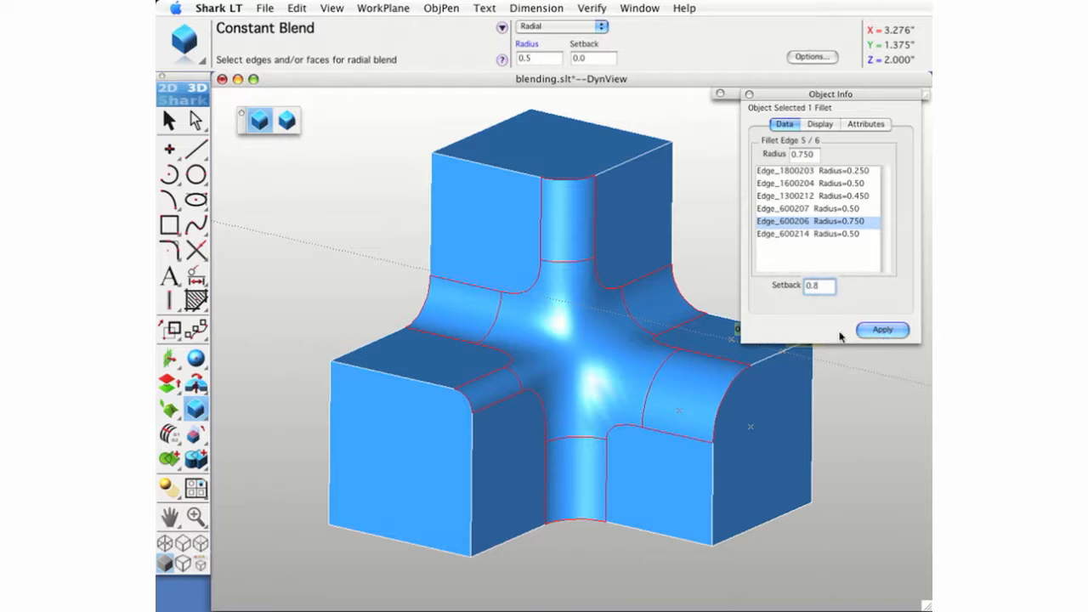
{"action": "key", "text": "Return"}
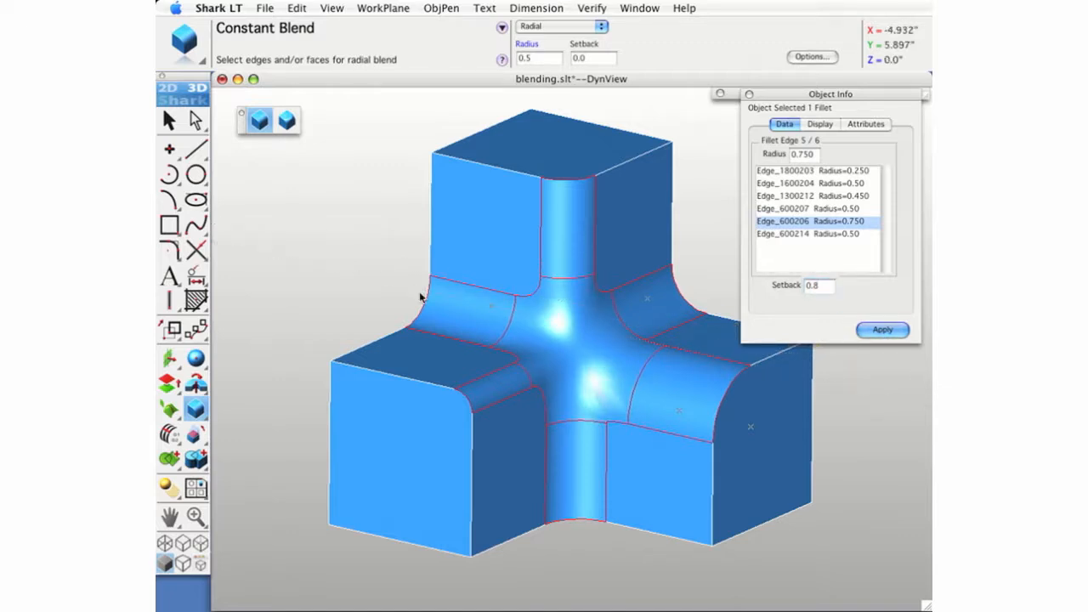
{"action": "left_click", "coordinate": [170, 121]}
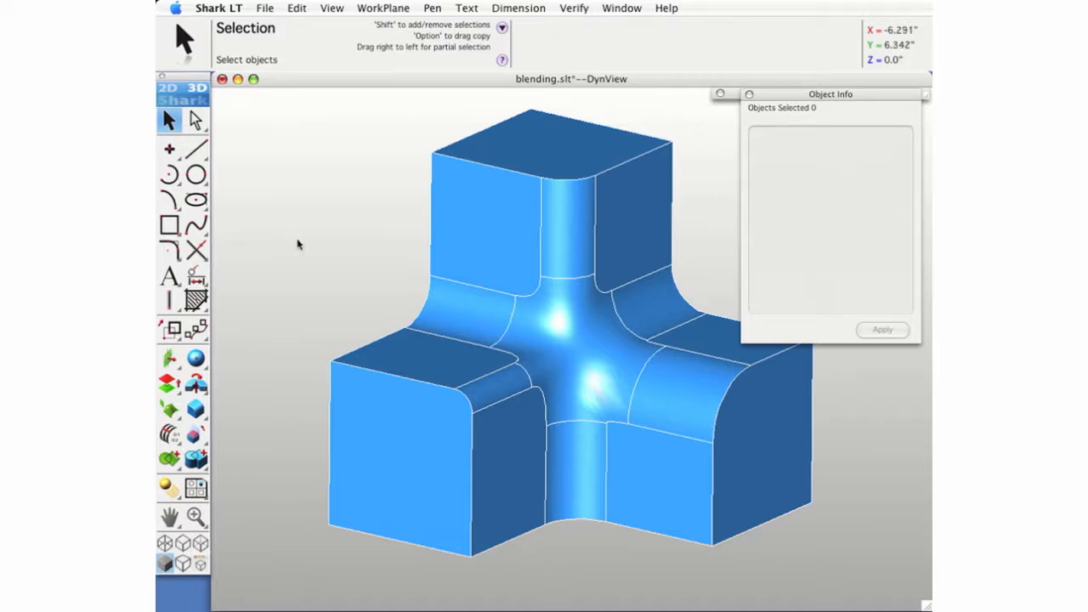
{"action": "left_click", "coordinate": [749, 95]}
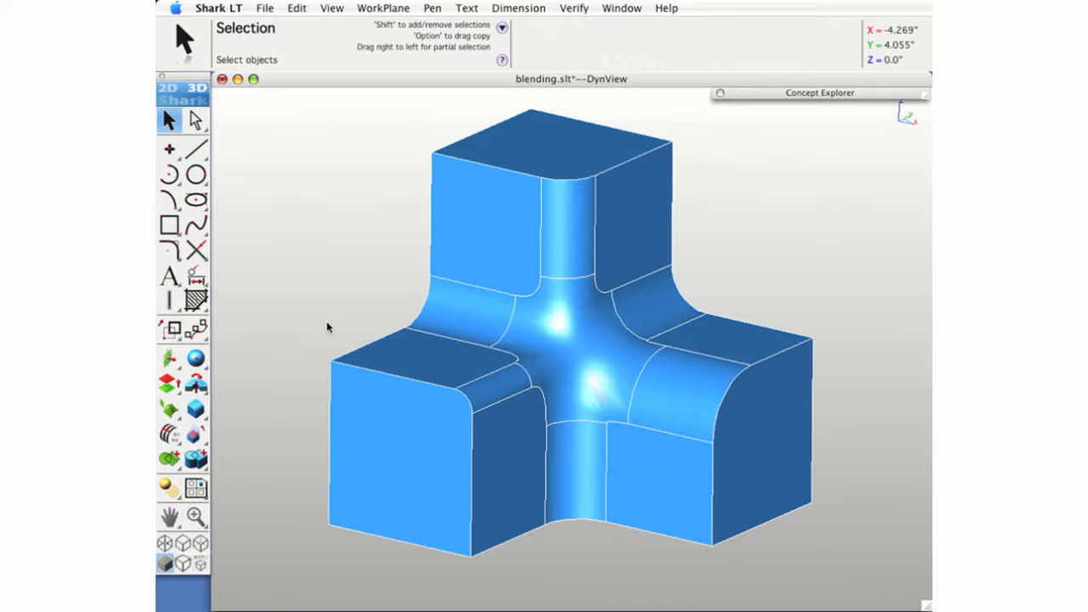
- Shell the stacked-cube solid with an offset of 0.1, opening its bottom face and its two hidden rear faces
{"action": "left_click_drag", "start_coordinate": [204, 412], "coordinate": [340, 410]}
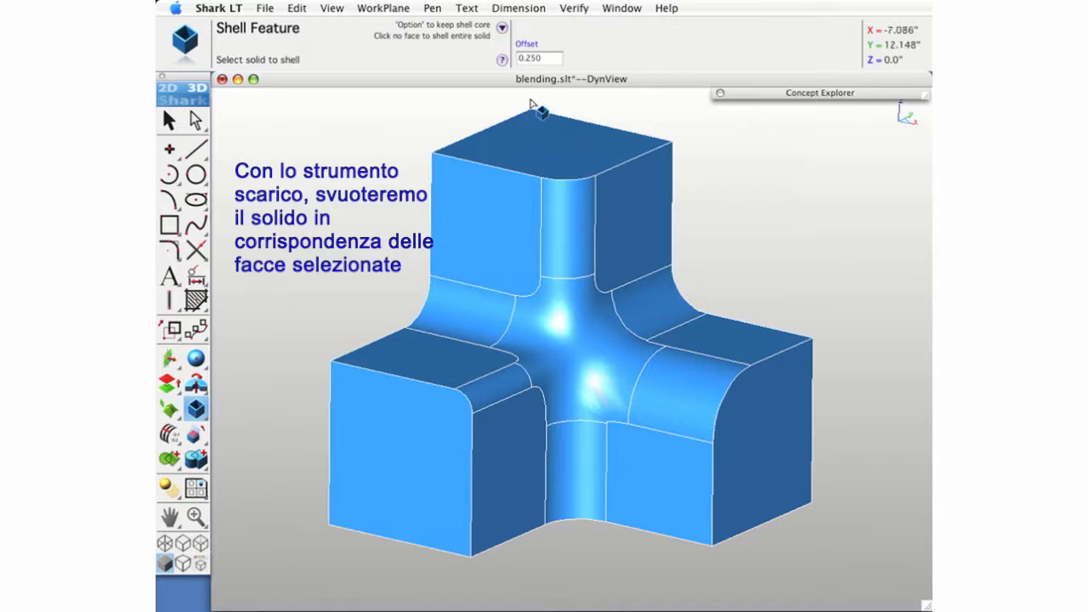
{"action": "left_click", "coordinate": [533, 44]}
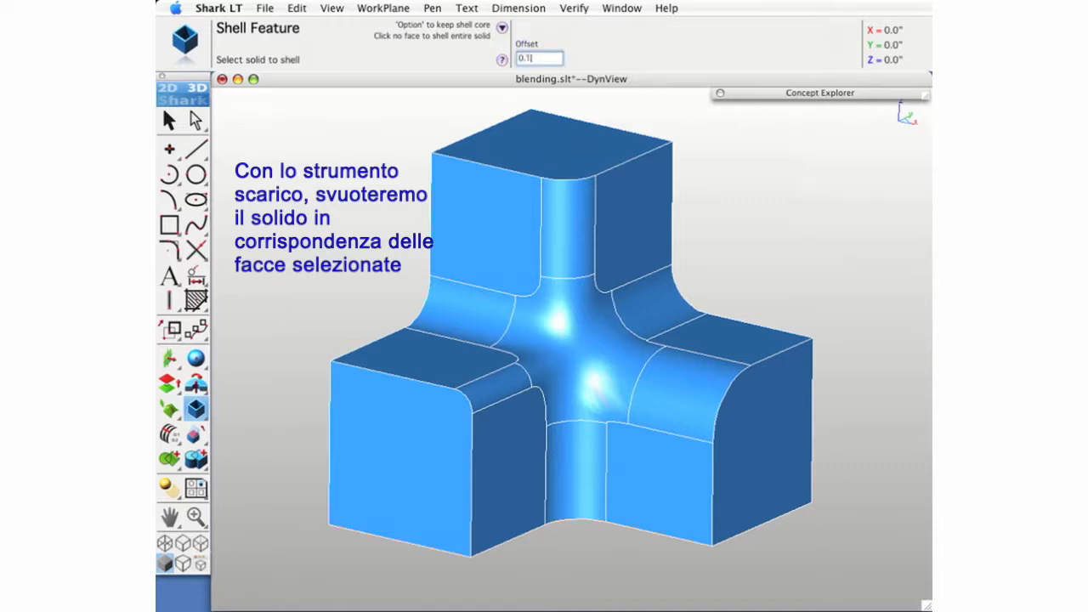
{"action": "key", "text": "Return"}
{"action": "left_click", "coordinate": [409, 453]}
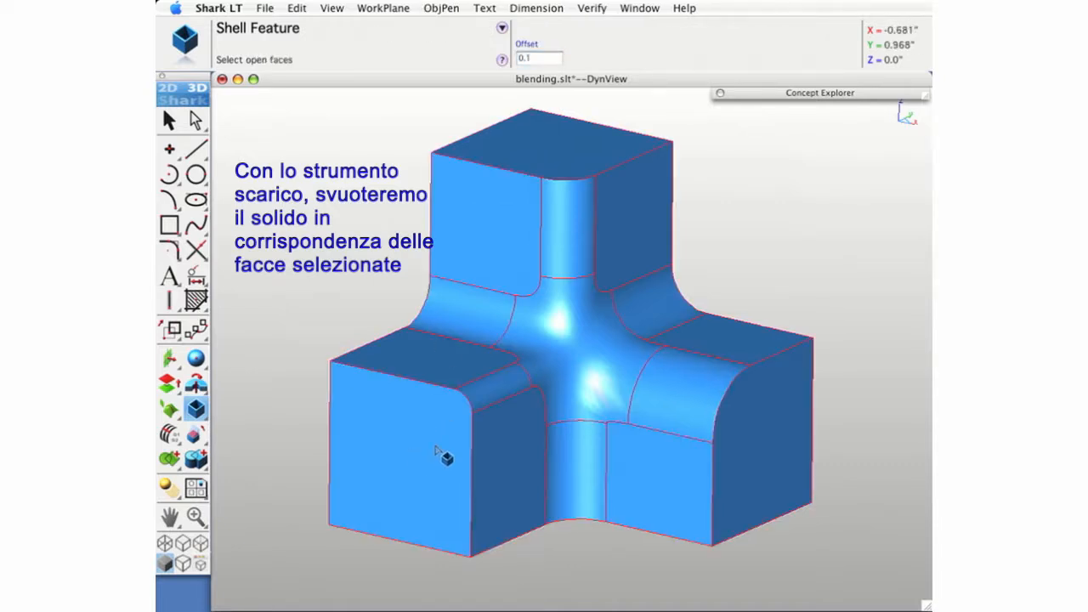
{"action": "left_click", "coordinate": [364, 442]}
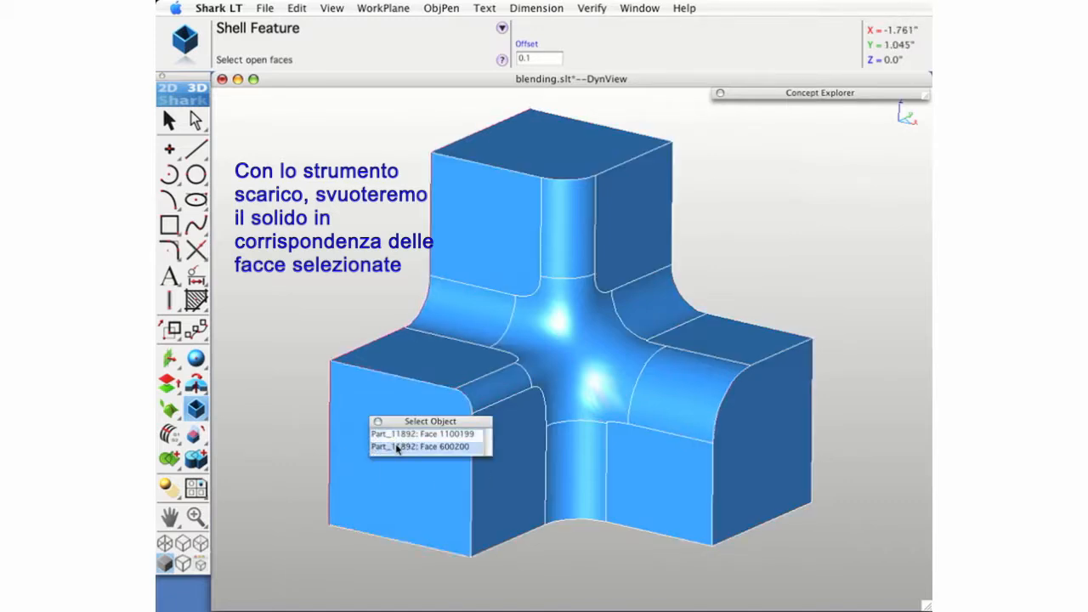
{"action": "left_click", "coordinate": [396, 448]}
{"action": "left_click", "coordinate": [460, 549]}
{"action": "left_click", "coordinate": [470, 545]}
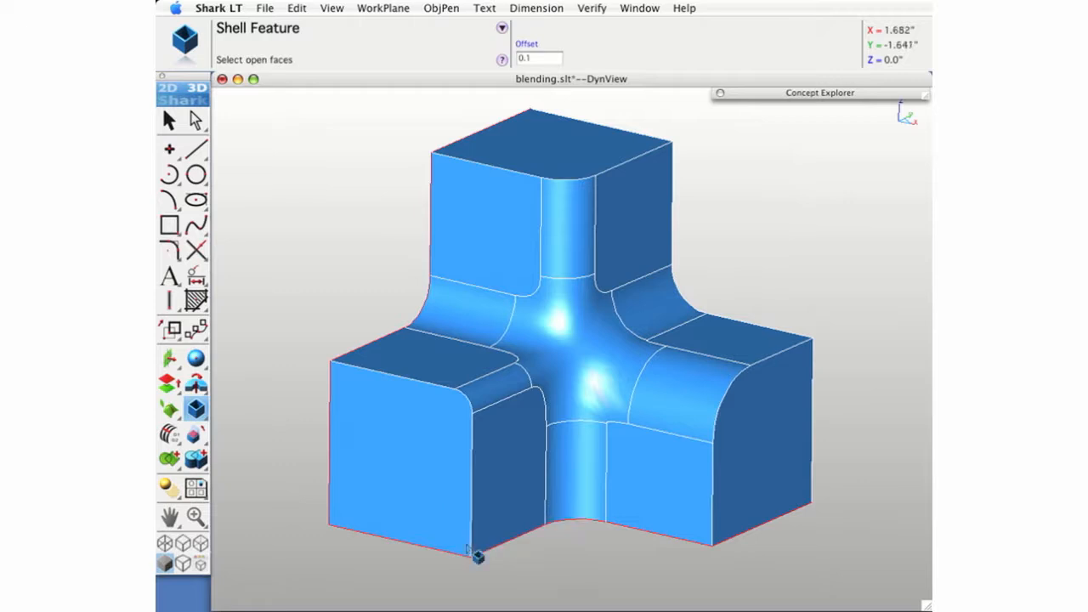
{"action": "left_click", "coordinate": [785, 428]}
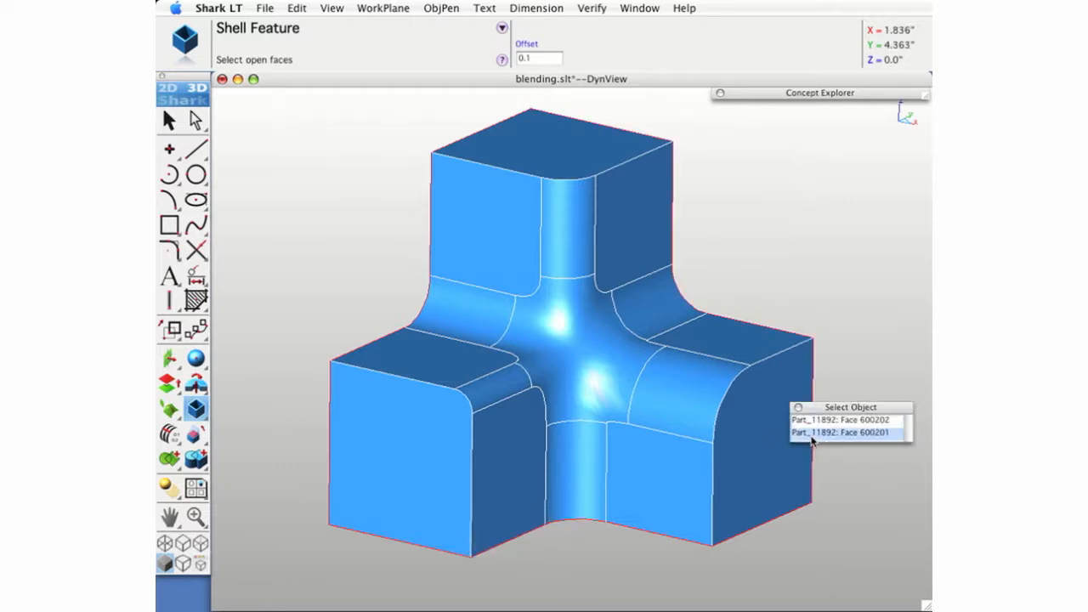
{"action": "left_click", "coordinate": [812, 437]}
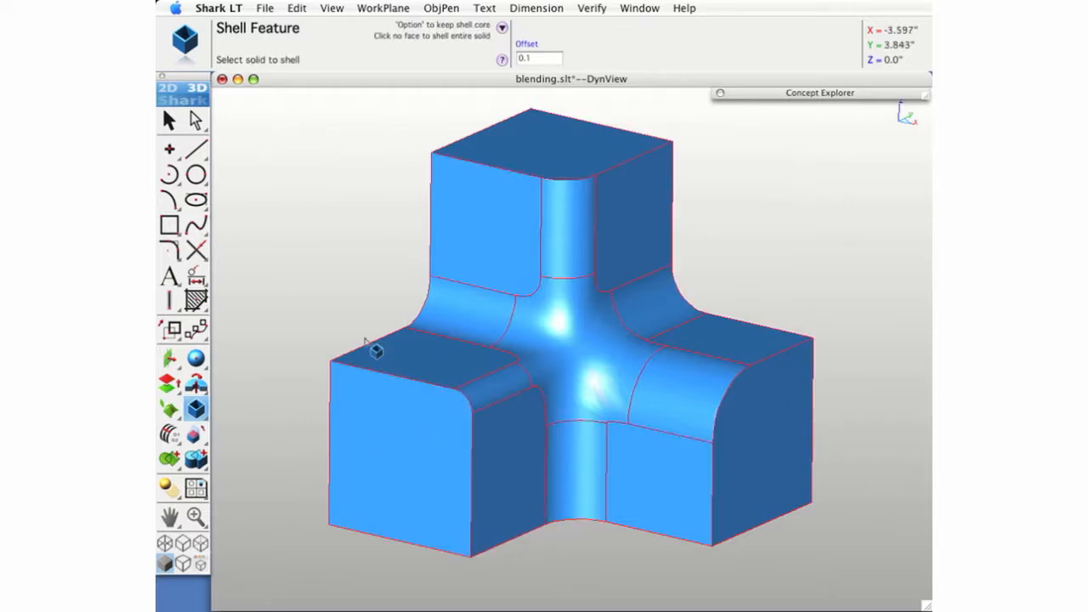
- Examine the hollowed solid from its open rear side, return to the original isometric view and deselect it
{"action": "middle_click_drag", "start_coordinate": [318, 377], "coordinate": [638, 420]}
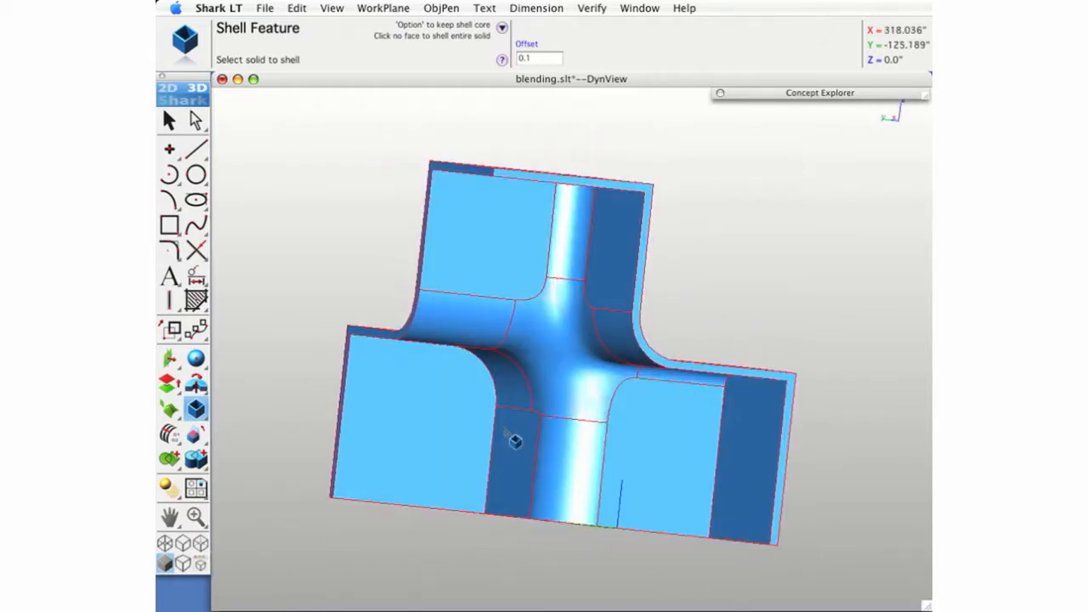
{"action": "middle_click_drag", "start_coordinate": [510, 433], "coordinate": [611, 332]}
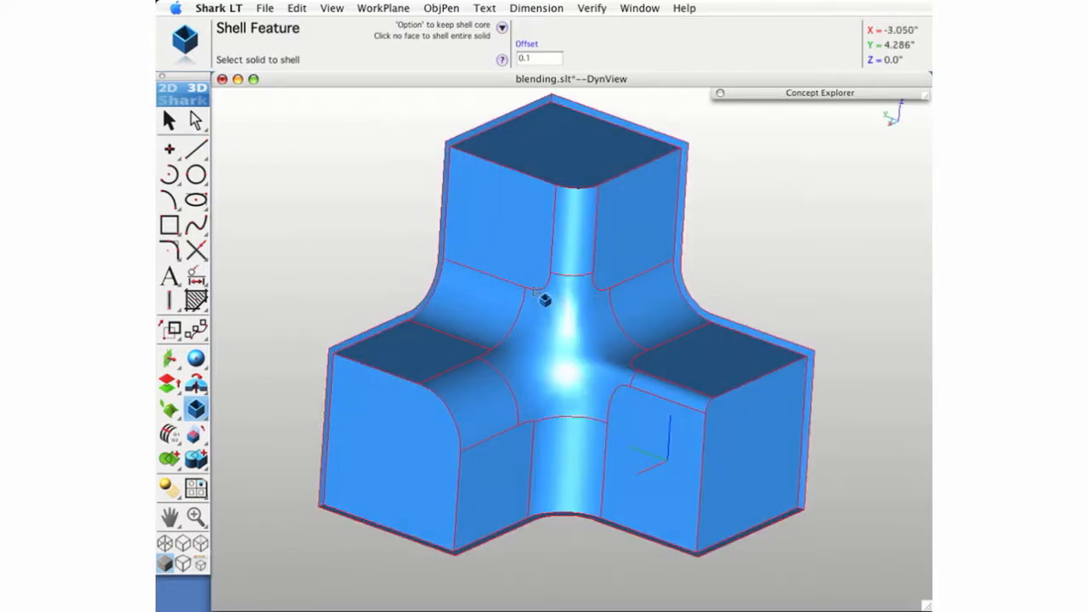
{"action": "middle_click_drag", "start_coordinate": [684, 318], "coordinate": [578, 383]}
{"action": "key", "text": "super+i"}
{"action": "key", "text": "super+f"}
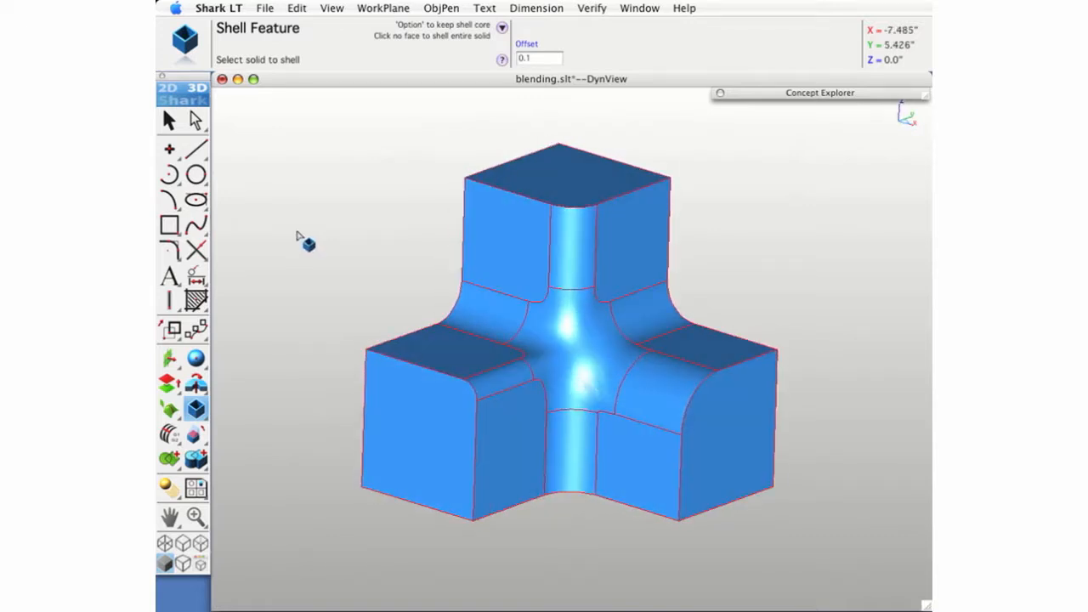
{"action": "left_click", "coordinate": [161, 121]}
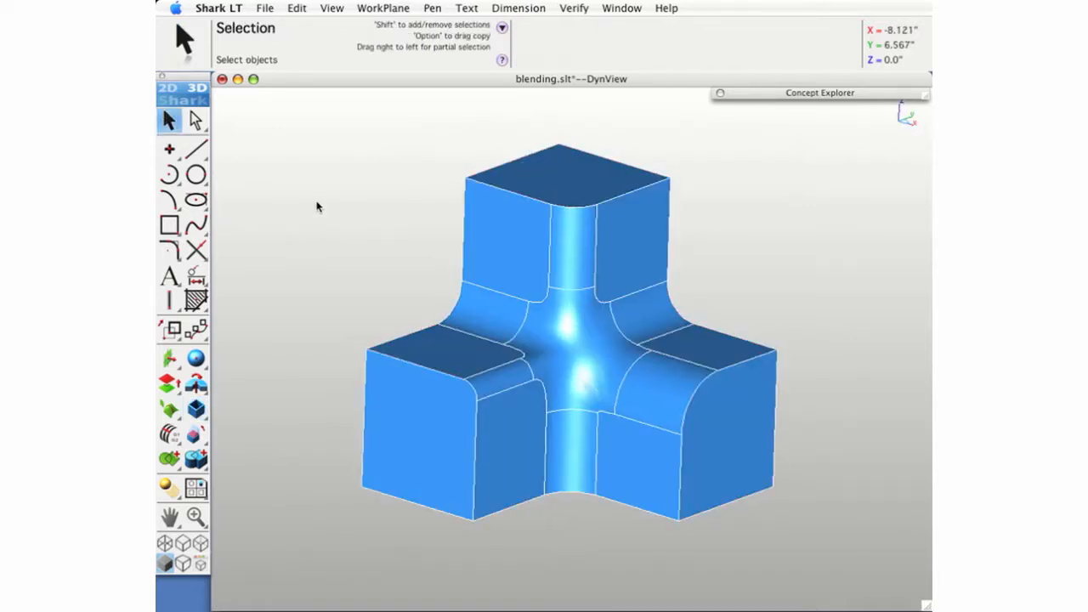
- Isolate the MultiFace Blend layer and fit its polyhedron in the view
{"action": "left_click", "coordinate": [881, 92]}
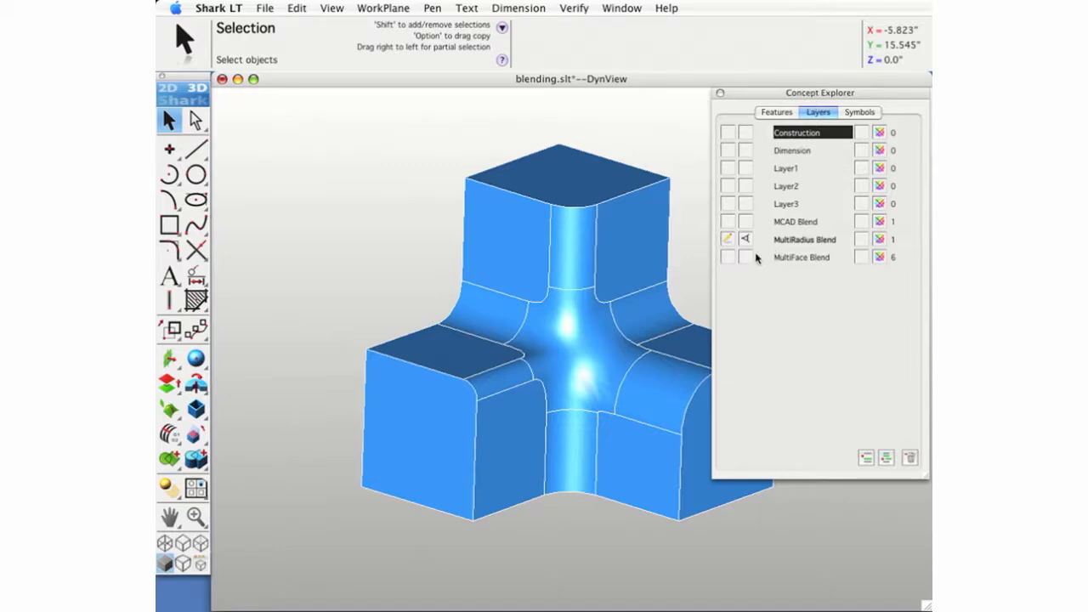
{"action": "left_click", "coordinate": [756, 257]}
{"action": "left_click", "coordinate": [780, 289]}
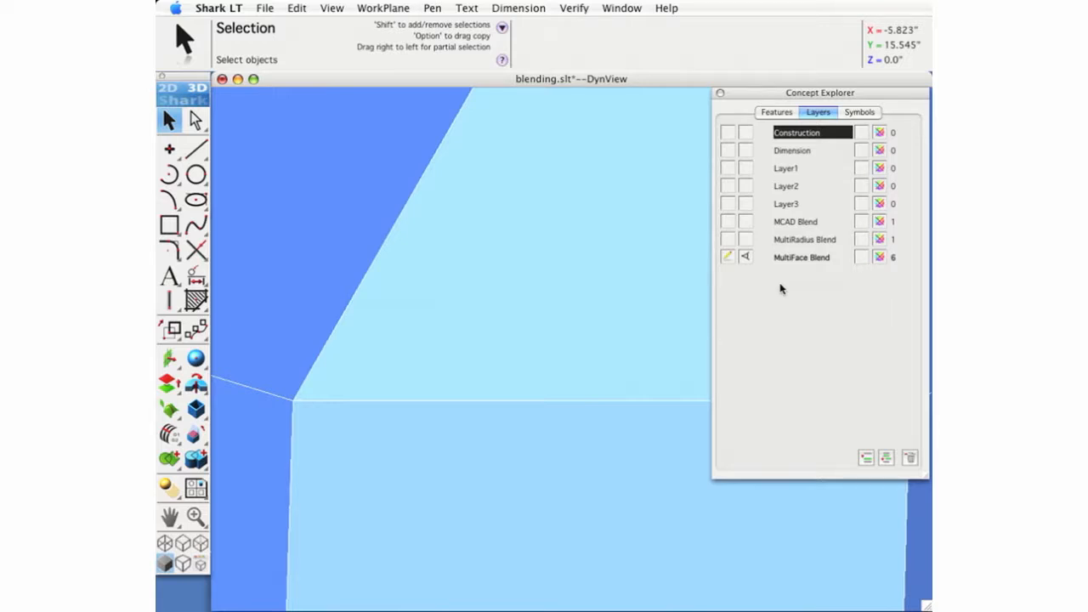
{"action": "double_click", "coordinate": [820, 93]}
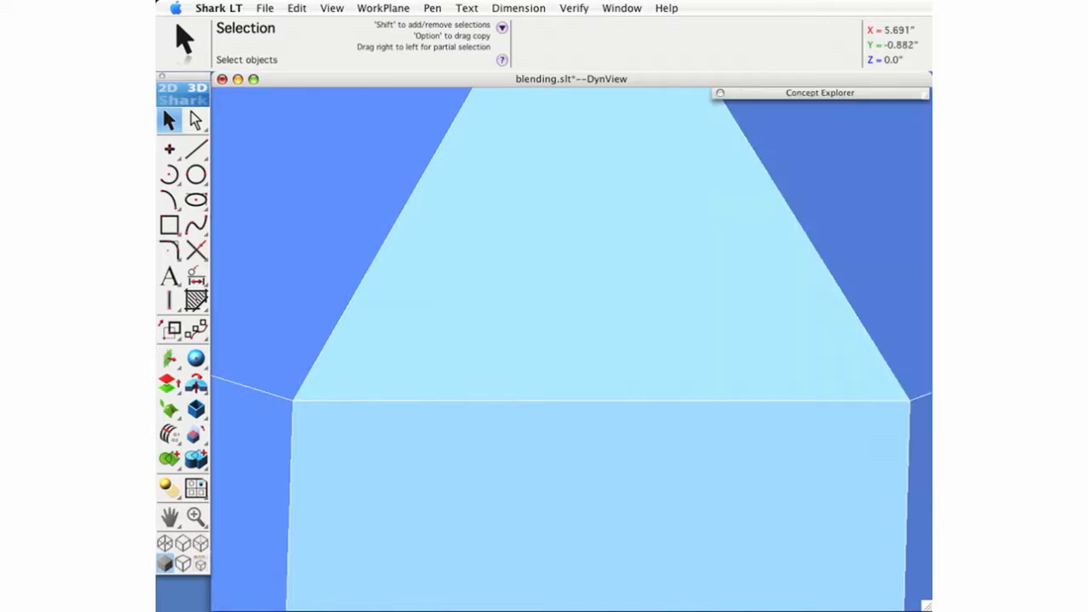
{"action": "key", "text": "super+f"}
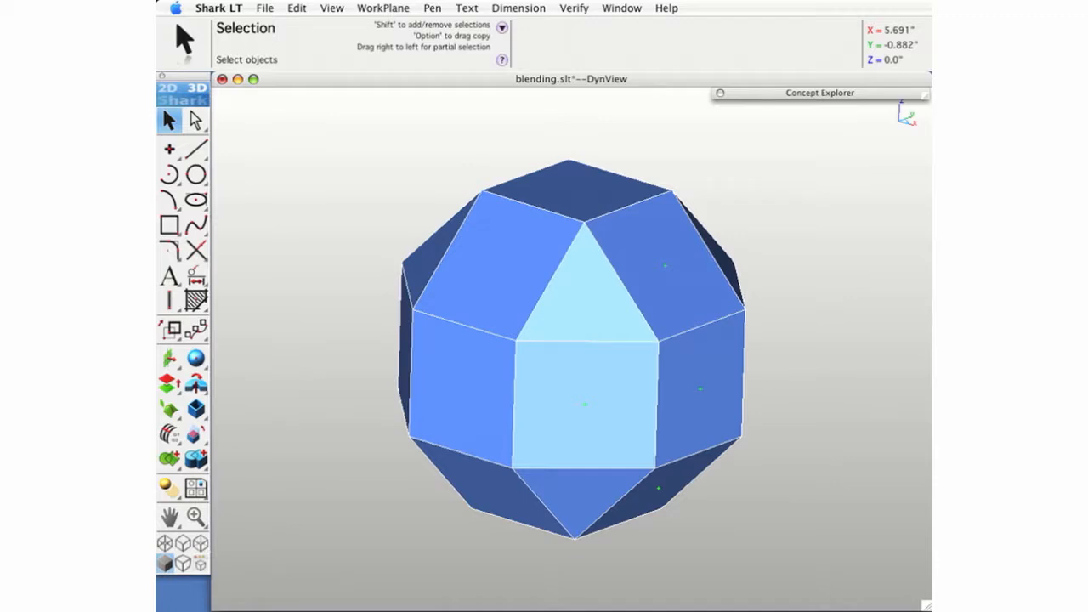
{"action": "left_click", "coordinate": [196, 408]}
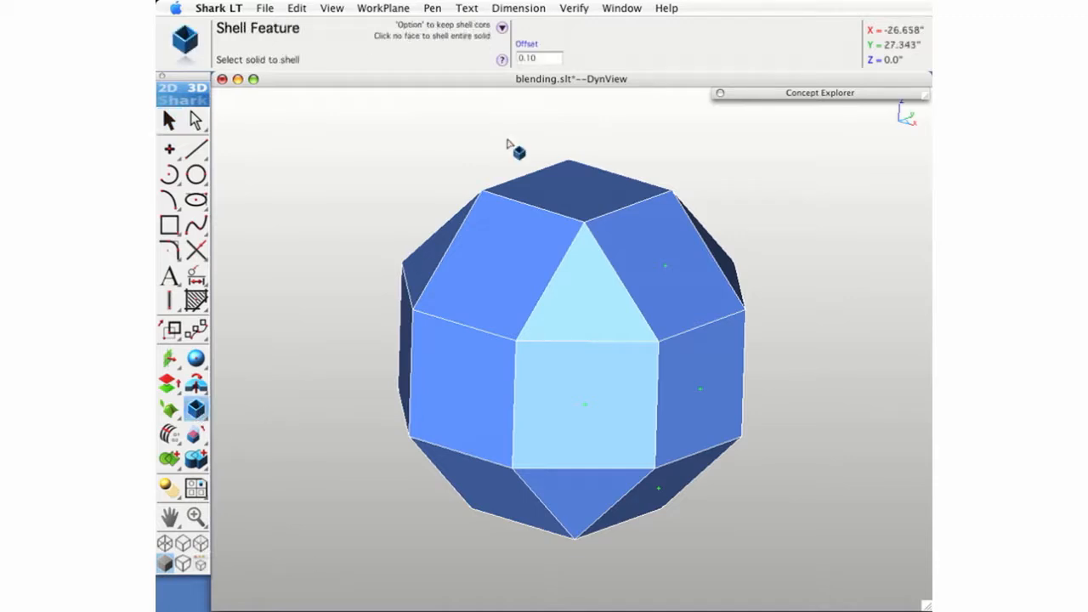
{"action": "left_click", "coordinate": [533, 49]}
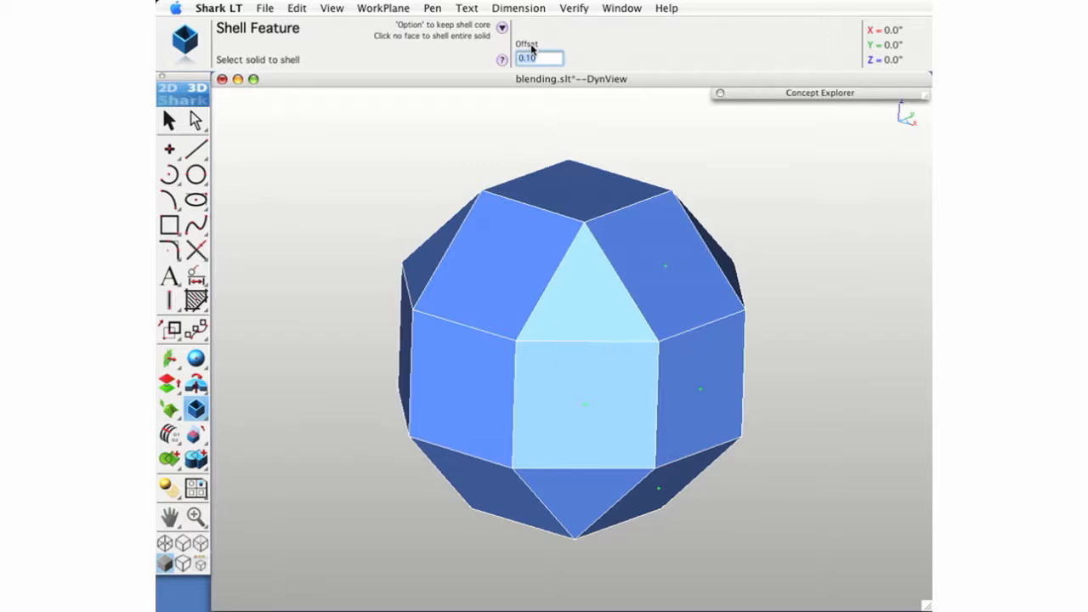
{"action": "key", "text": "Return"}
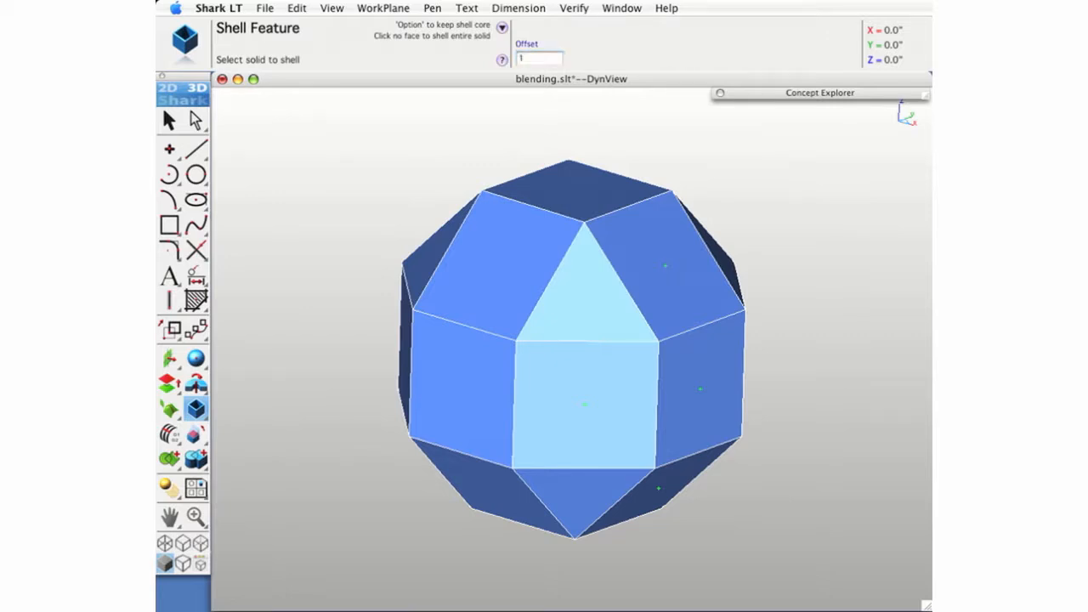
{"action": "middle_click_drag", "start_coordinate": [681, 390], "coordinate": [644, 402]}
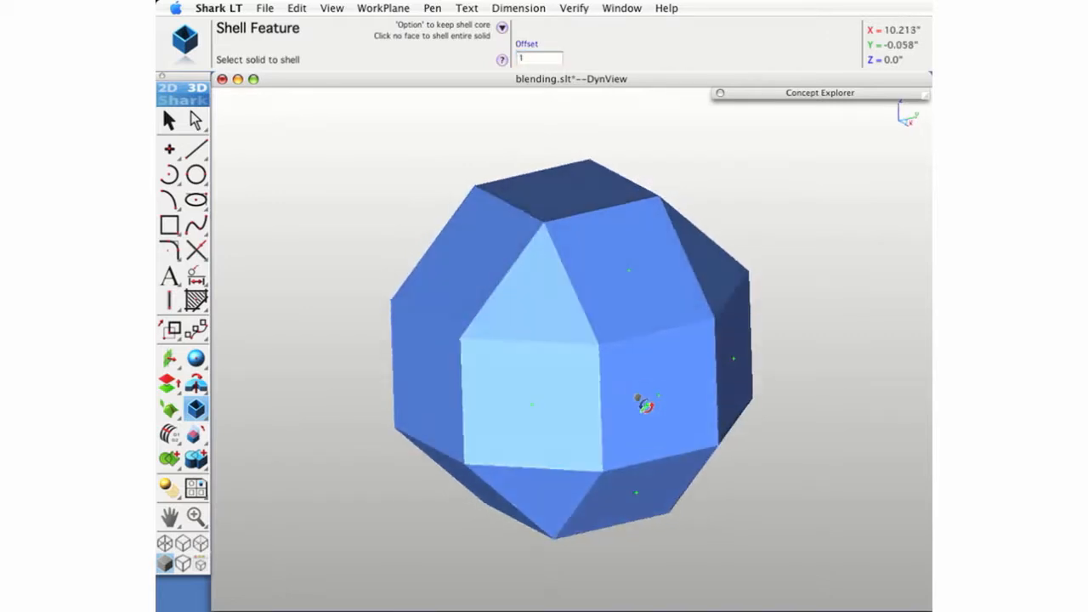
{"action": "left_click", "coordinate": [590, 312]}
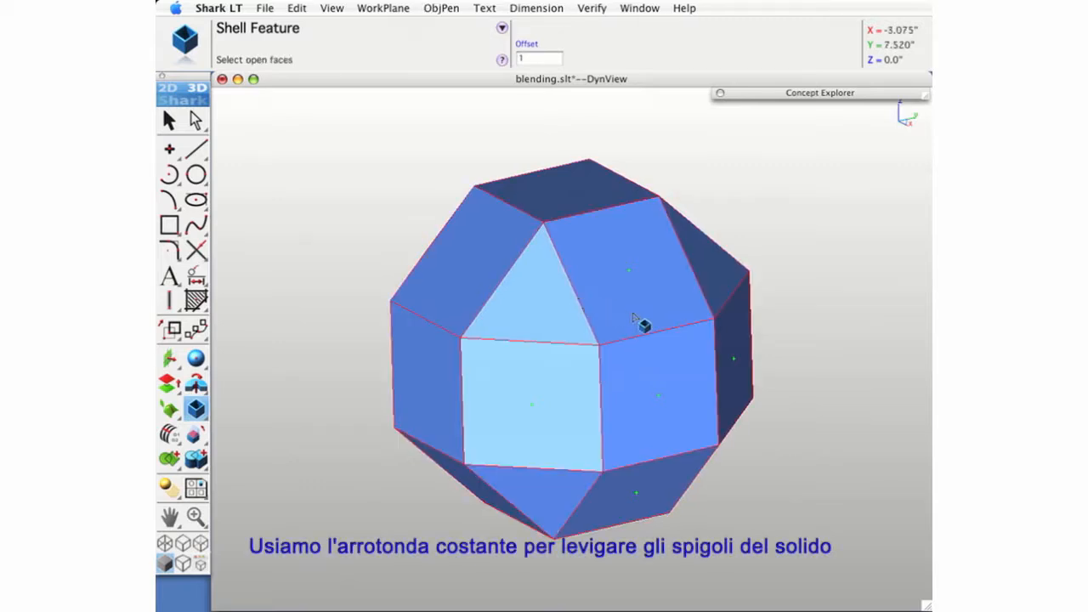
- Try a radial constant blend of radius 0.5 on the edge between the triangular face and the adjoining upper square face, then undo it
{"action": "left_click_drag", "start_coordinate": [207, 411], "coordinate": [226, 410]}
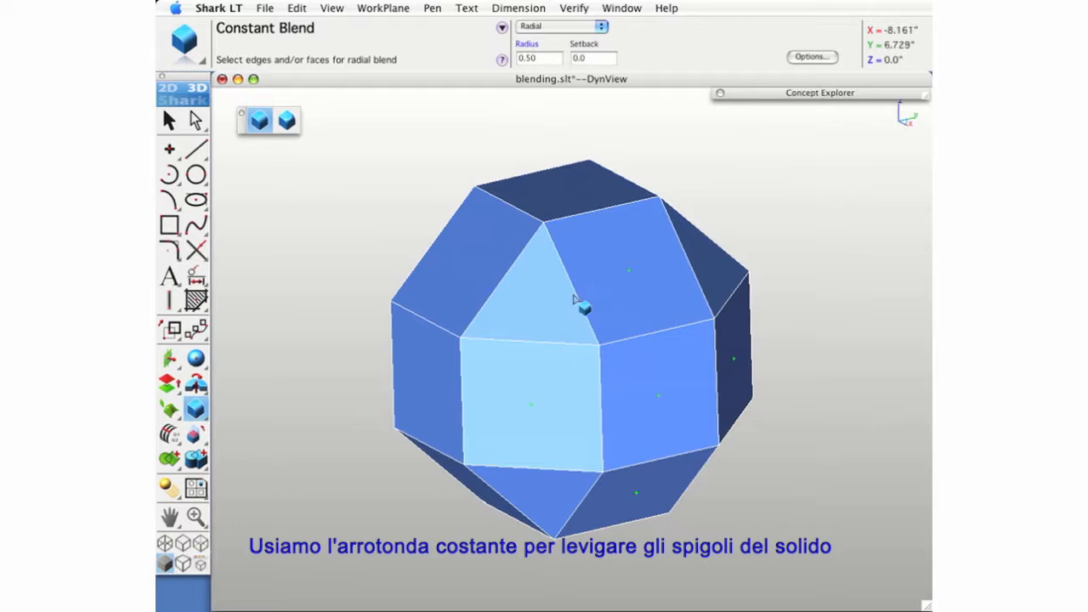
{"action": "left_click", "coordinate": [578, 298]}
{"action": "scroll", "coordinate": [587, 289], "scroll_direction": "up", "scroll_amount": 3}
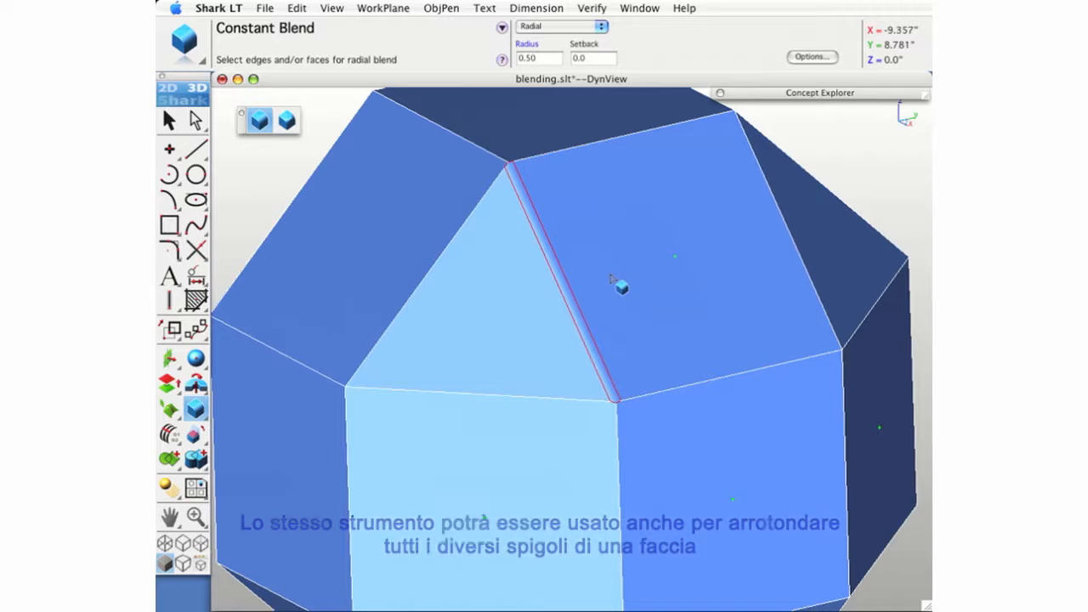
{"action": "key", "text": "super+z"}
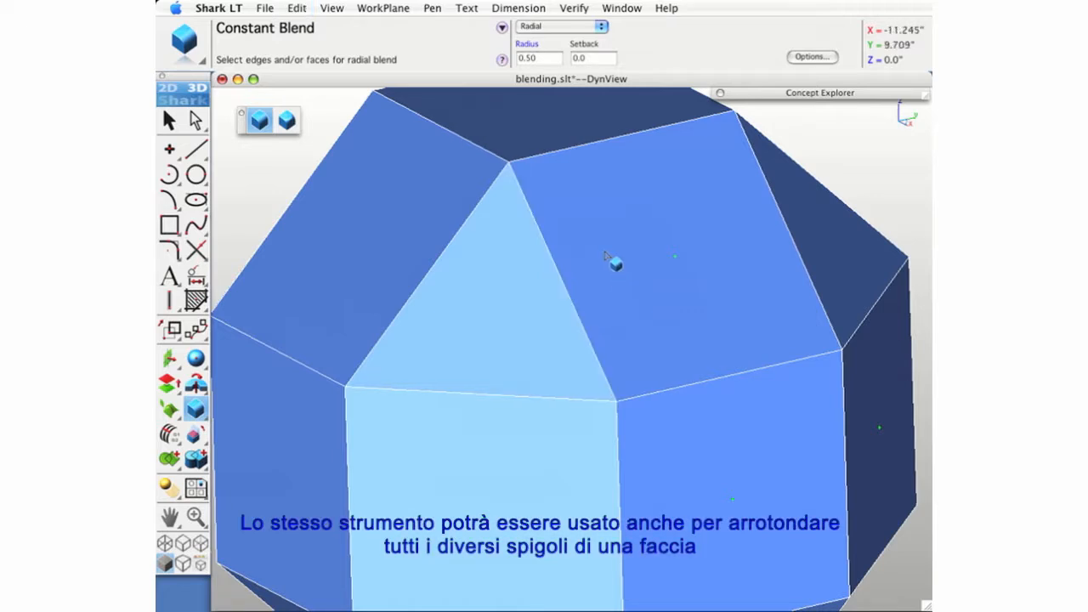
- Try a radial constant blend of radius 0.5 on all edges of the upper square face right of the triangular face, then undo it
{"action": "left_click", "coordinate": [602, 246]}
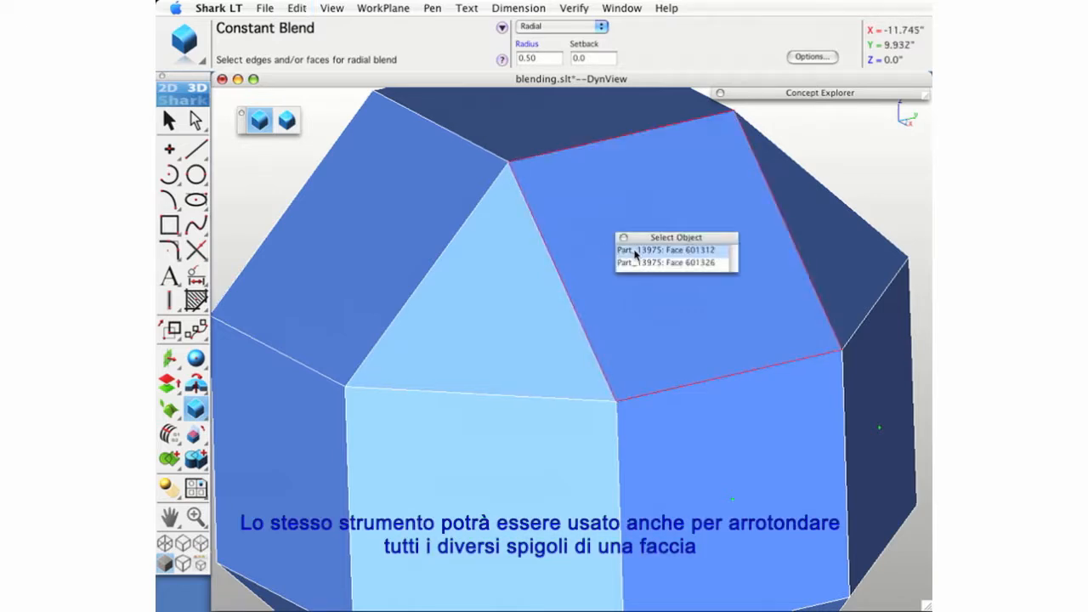
{"action": "left_click", "coordinate": [636, 250]}
{"action": "mouse_move", "coordinate": [787, 305]}
{"action": "middle_mouse_down"}
{"action": "mouse_move", "coordinate": [766, 332]}
{"action": "mouse_move", "coordinate": [782, 325]}
{"action": "middle_mouse_up"}
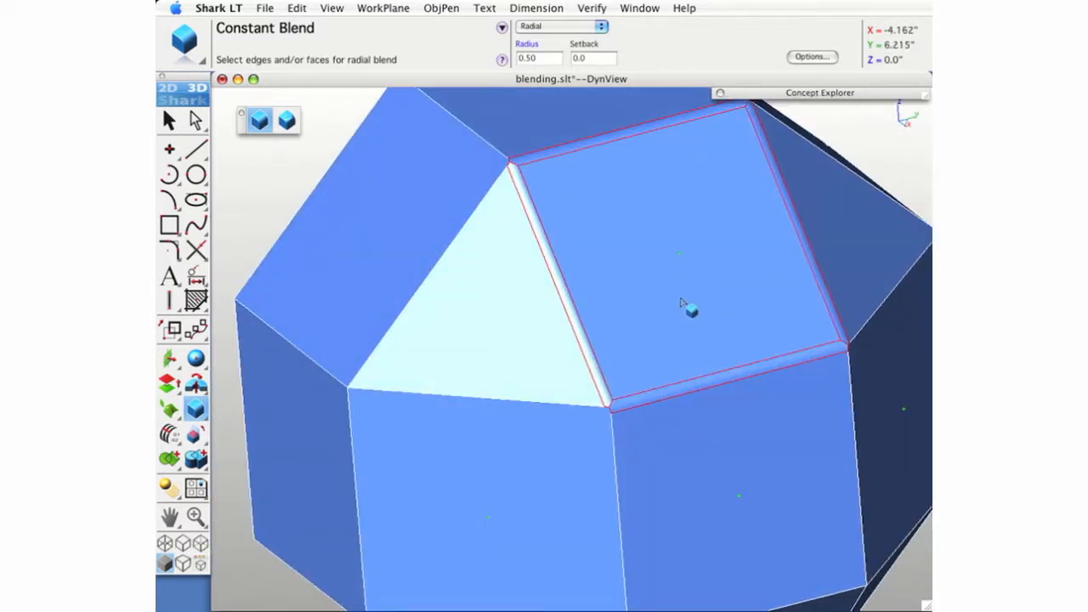
{"action": "key", "text": "super+z"}
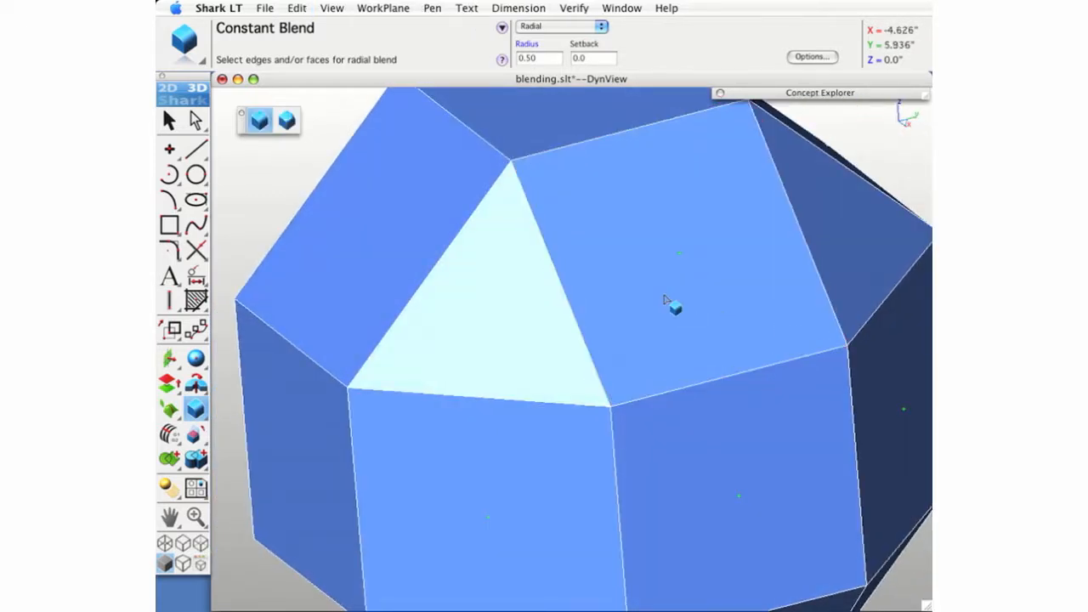
- Apply the radial constant blend of radius 0.5 to every edge of the whole polyhedron, return to the isometric view and deselect it
{"action": "key", "text": "super+f"}
{"action": "left_click_drag", "start_coordinate": [337, 157], "coordinate": [782, 568]}
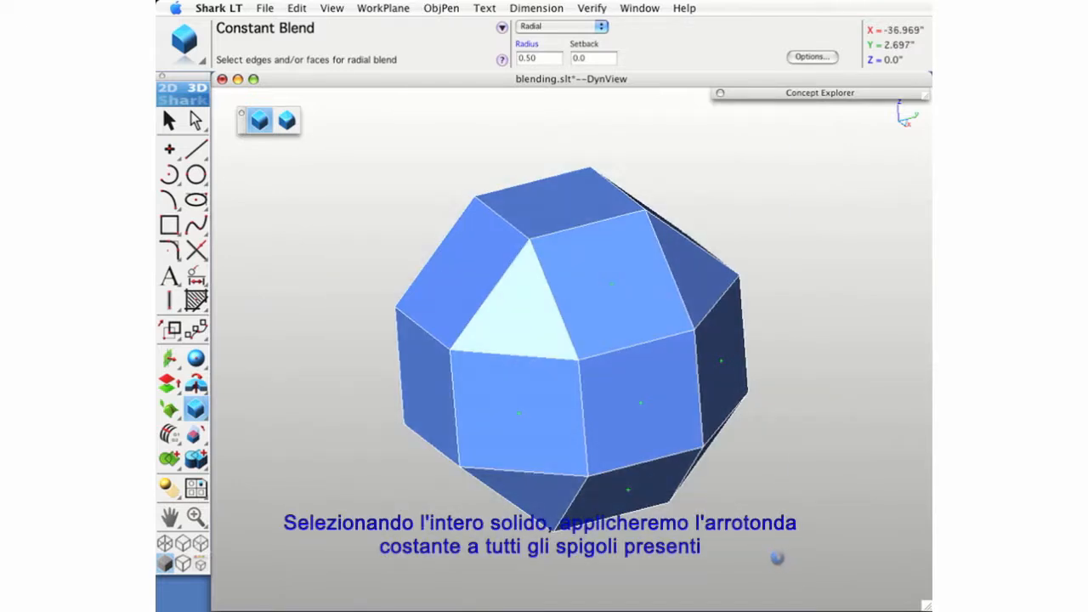
{"action": "middle_click_drag", "start_coordinate": [559, 485], "coordinate": [724, 457]}
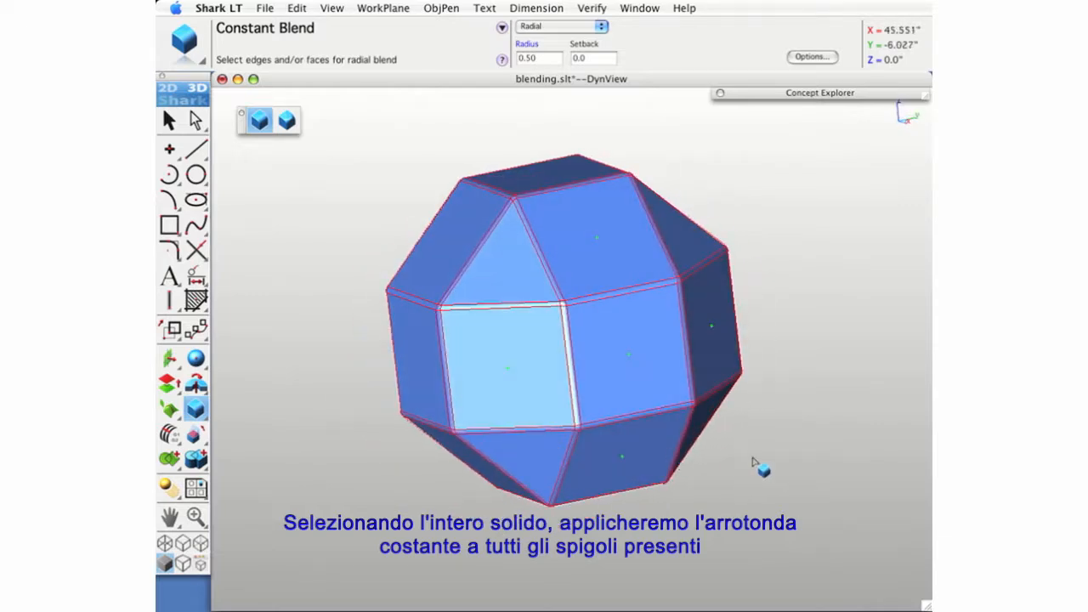
{"action": "key", "text": "super+i"}
{"action": "key", "text": "super+f"}
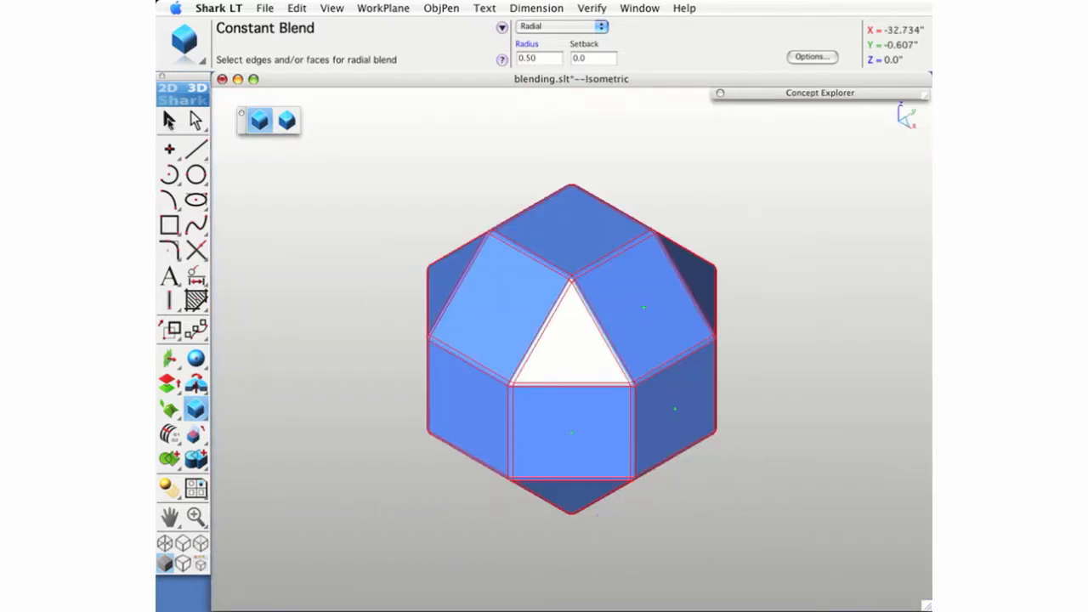
{"action": "left_click", "coordinate": [169, 122]}
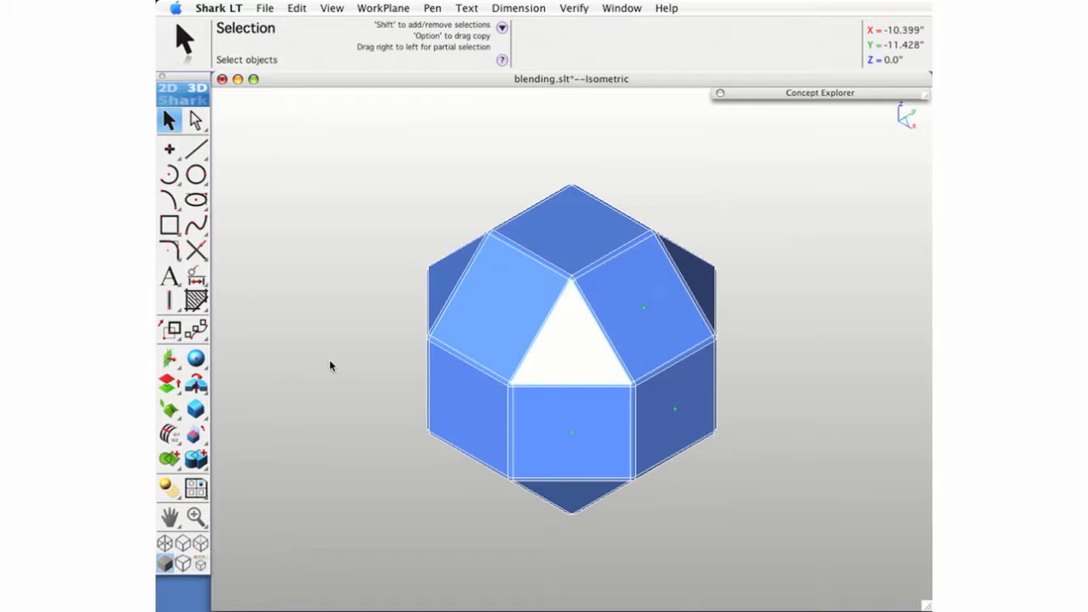
- Cut a simple through hole of diameter 2, normal to the face, at the centre of the square face directly below the triangular face
{"action": "left_click_drag", "start_coordinate": [191, 412], "coordinate": [272, 411]}
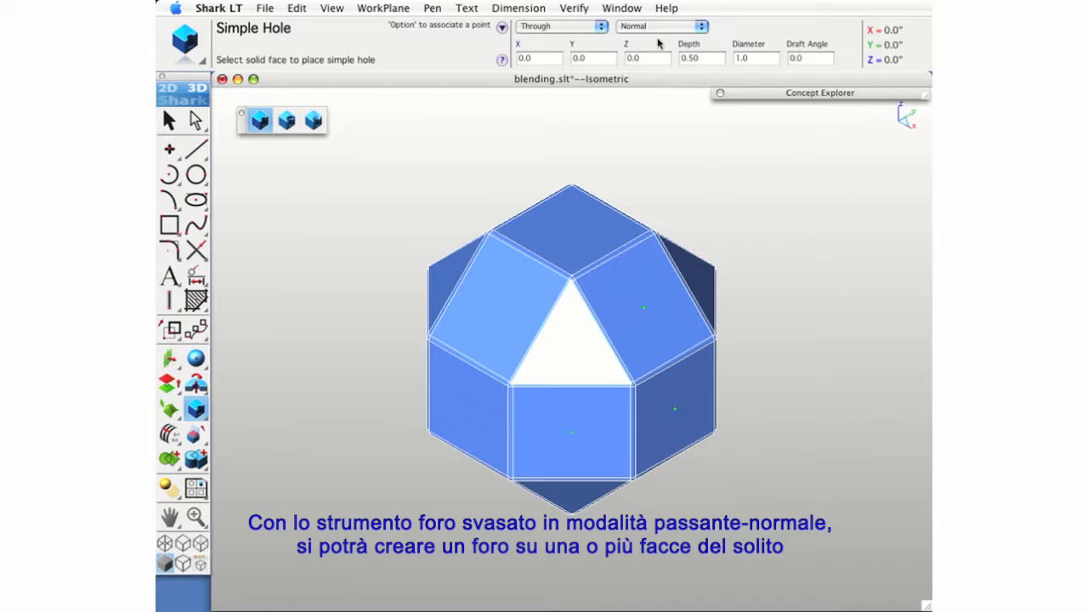
{"action": "double_click", "coordinate": [748, 58]}
{"action": "type", "text": "2"}
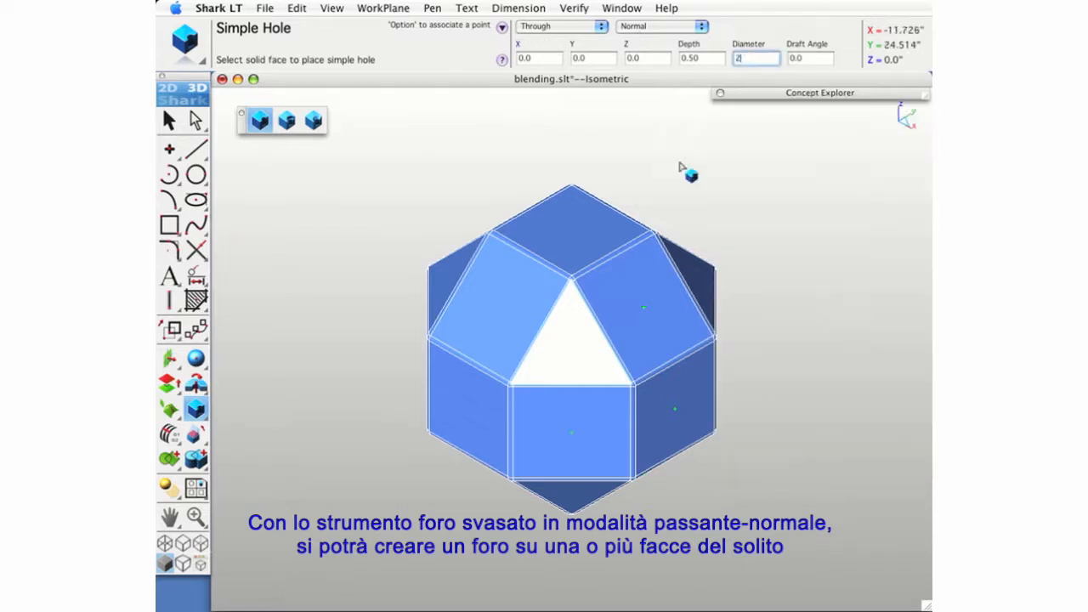
{"action": "left_click", "coordinate": [585, 200]}
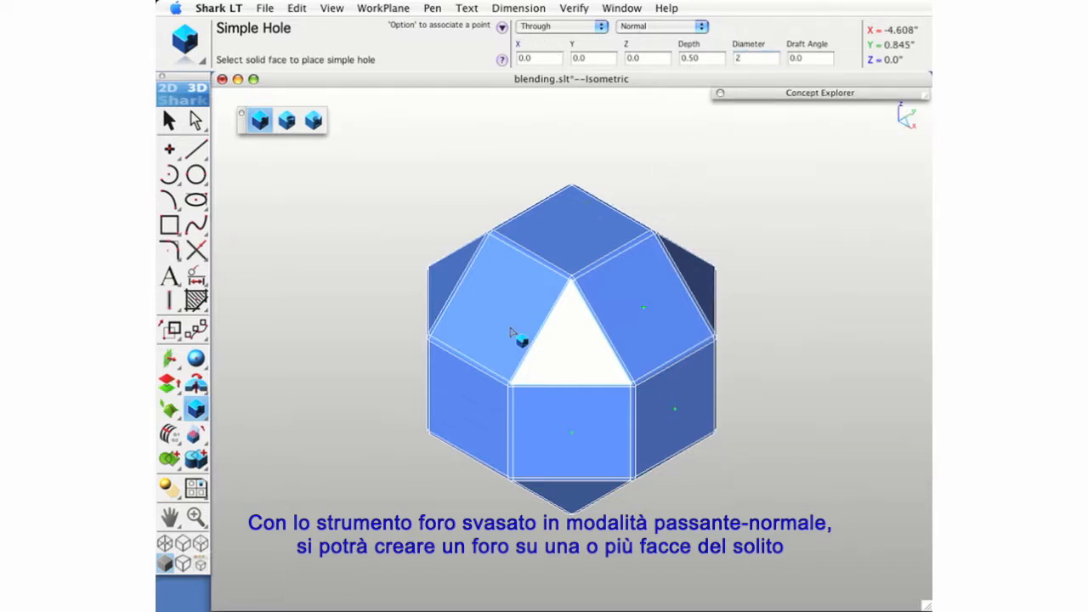
{"action": "left_click", "coordinate": [551, 451]}
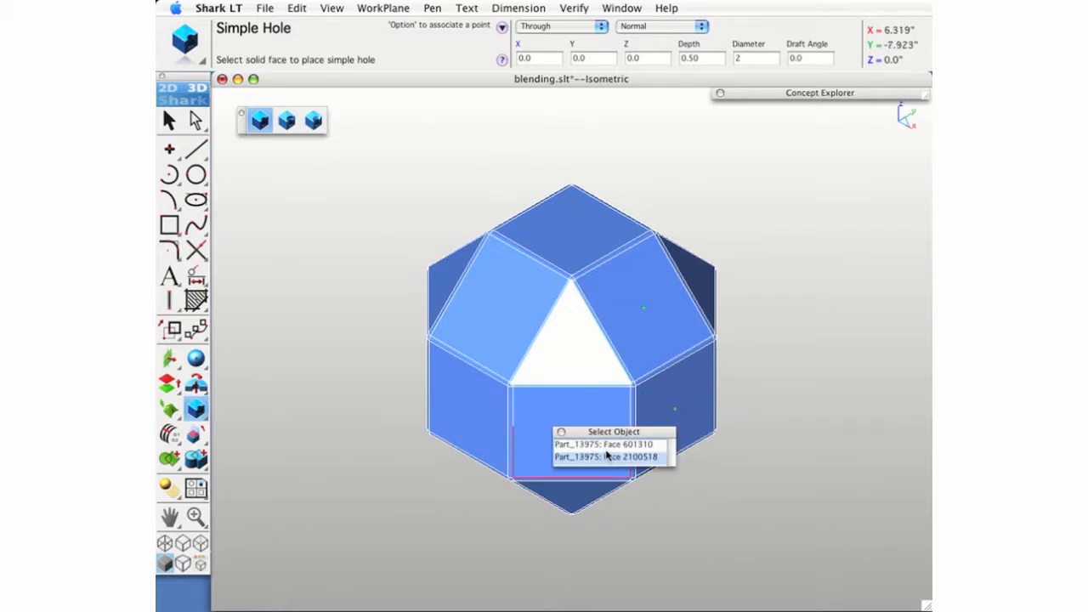
{"action": "left_click", "coordinate": [607, 457]}
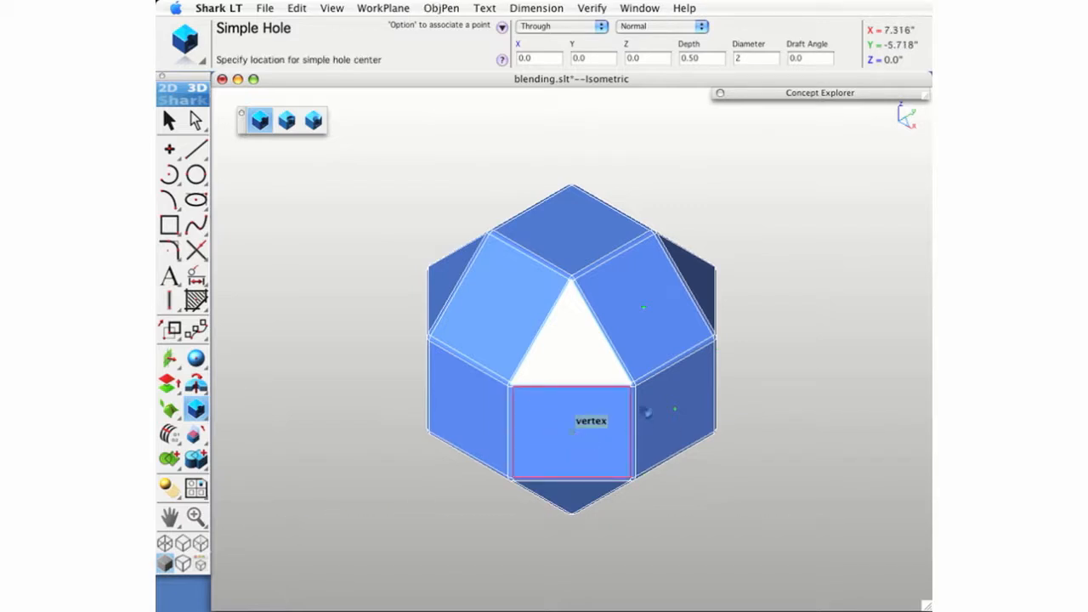
- Add the same diameter 2 through holes at the centres of the upper-right sloping square face and the right vertical square face
{"action": "left_click", "coordinate": [638, 335]}
{"action": "left_click", "coordinate": [681, 335]}
{"action": "left_click", "coordinate": [644, 305]}
{"action": "left_click", "coordinate": [668, 437]}
{"action": "left_click", "coordinate": [684, 437]}
{"action": "left_click", "coordinate": [676, 414]}
- Cut diameter 2 through holes at the centres of the two undrilled square faces around the right vertical face, then fit the front view
{"action": "middle_click_drag", "start_coordinate": [697, 483], "coordinate": [551, 416]}
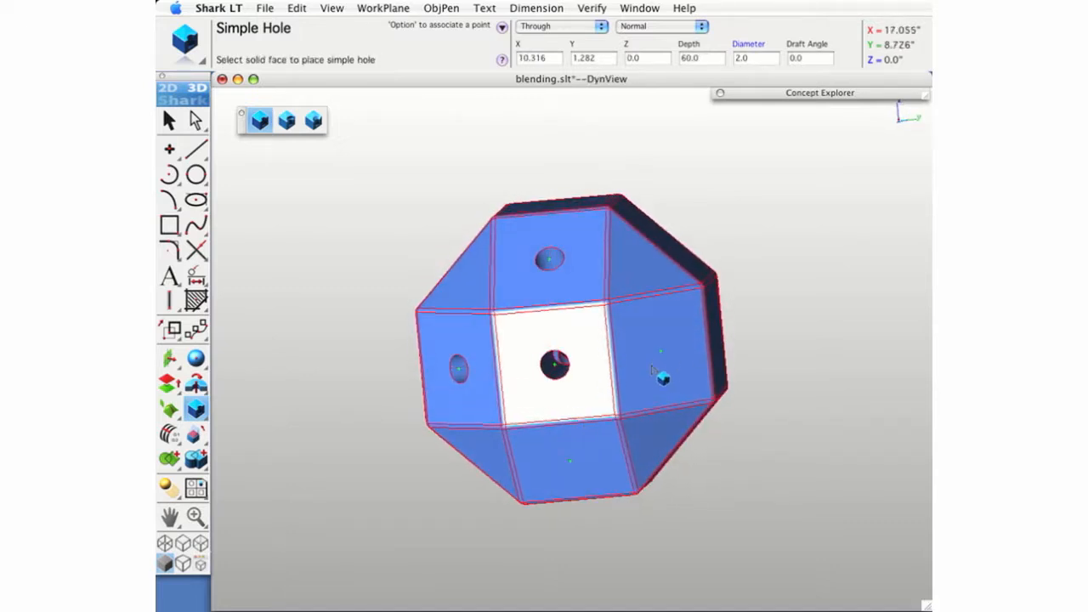
{"action": "left_click", "coordinate": [653, 370]}
{"action": "left_click", "coordinate": [682, 372]}
{"action": "left_click", "coordinate": [672, 363]}
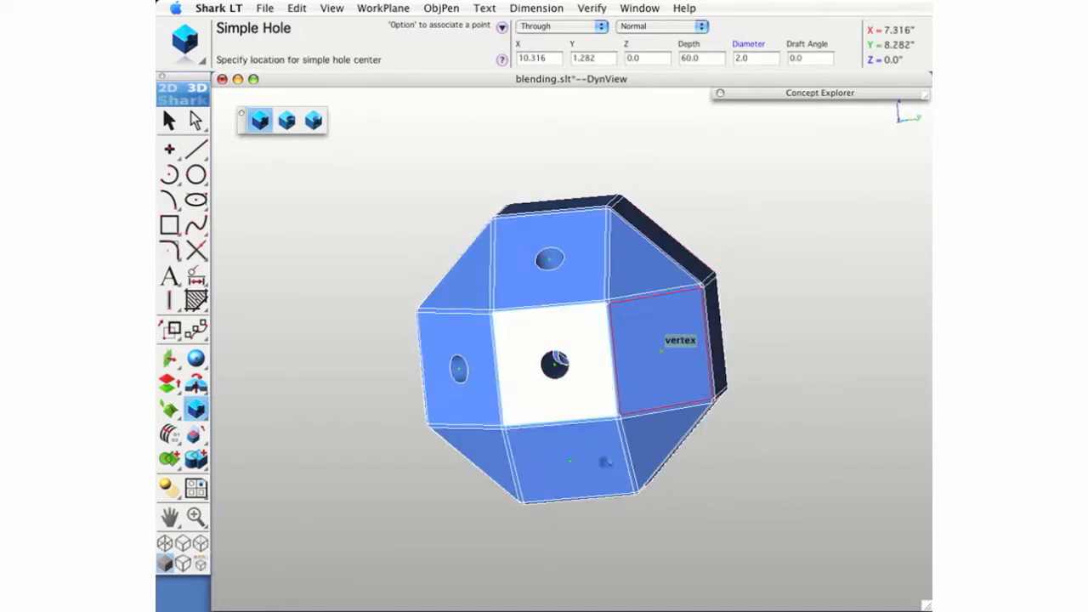
{"action": "left_click", "coordinate": [554, 476]}
{"action": "left_click", "coordinate": [595, 472]}
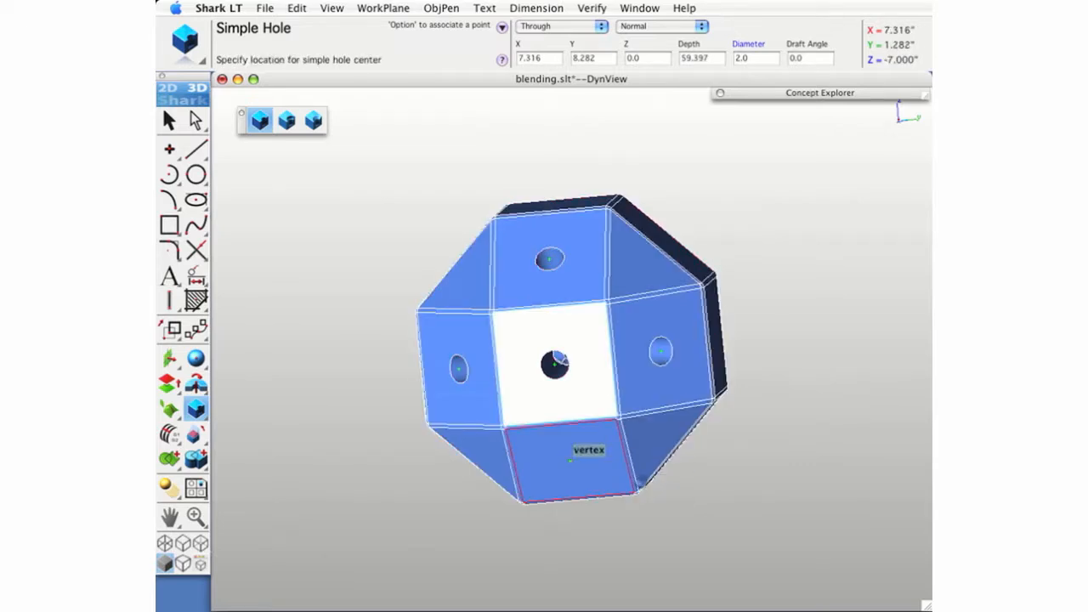
{"action": "key", "text": "super+6"}
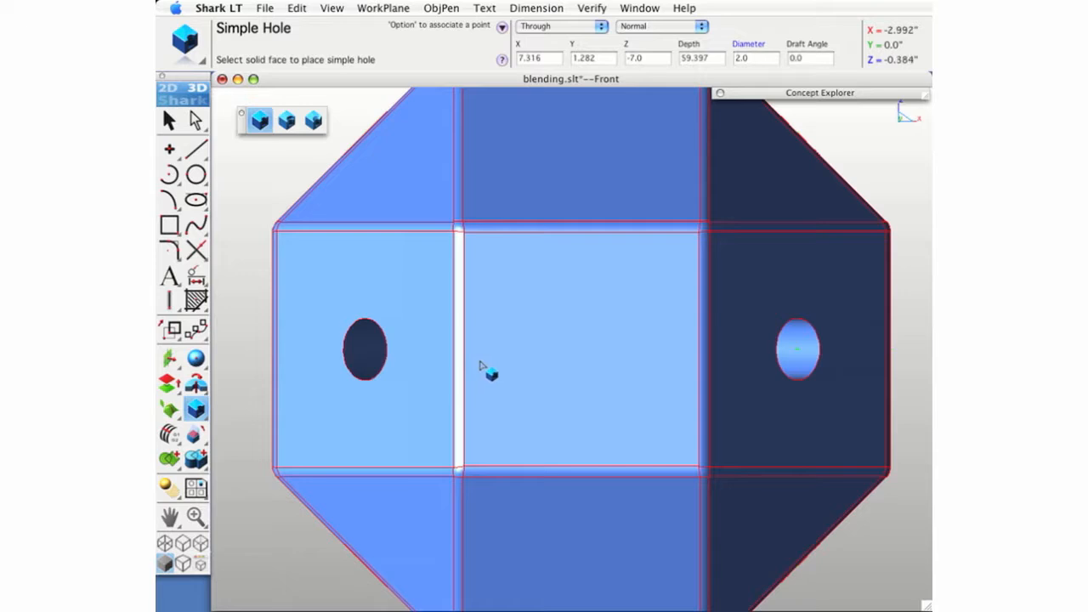
{"action": "key", "text": "super+f"}
{"action": "key", "text": "Escape"}
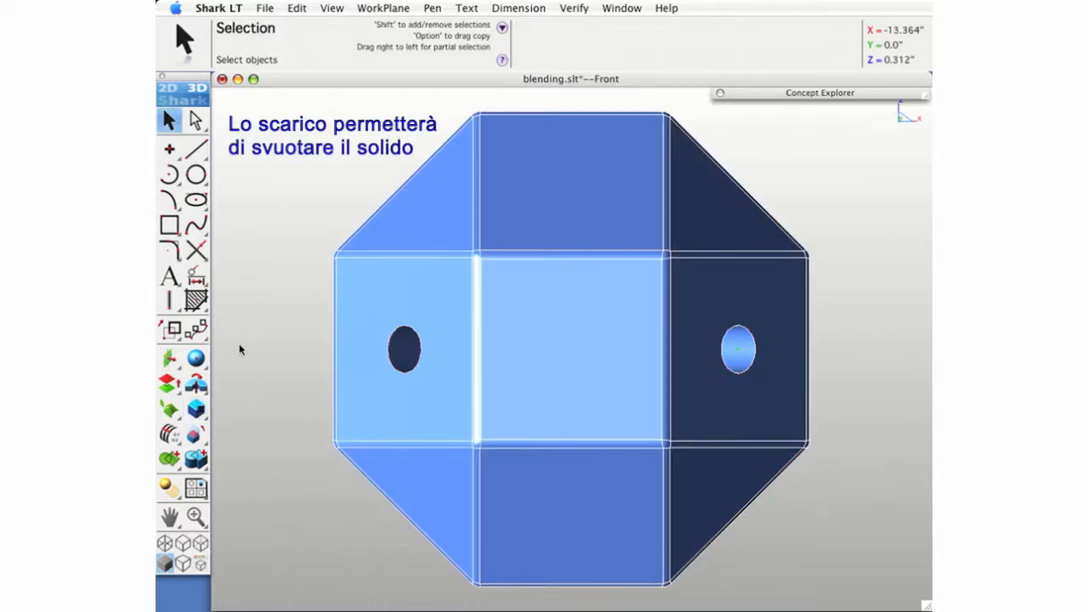
- Shell the entire drilled polyhedron with an offset of 0.2, leaving no face open
{"action": "left_click", "coordinate": [197, 410]}
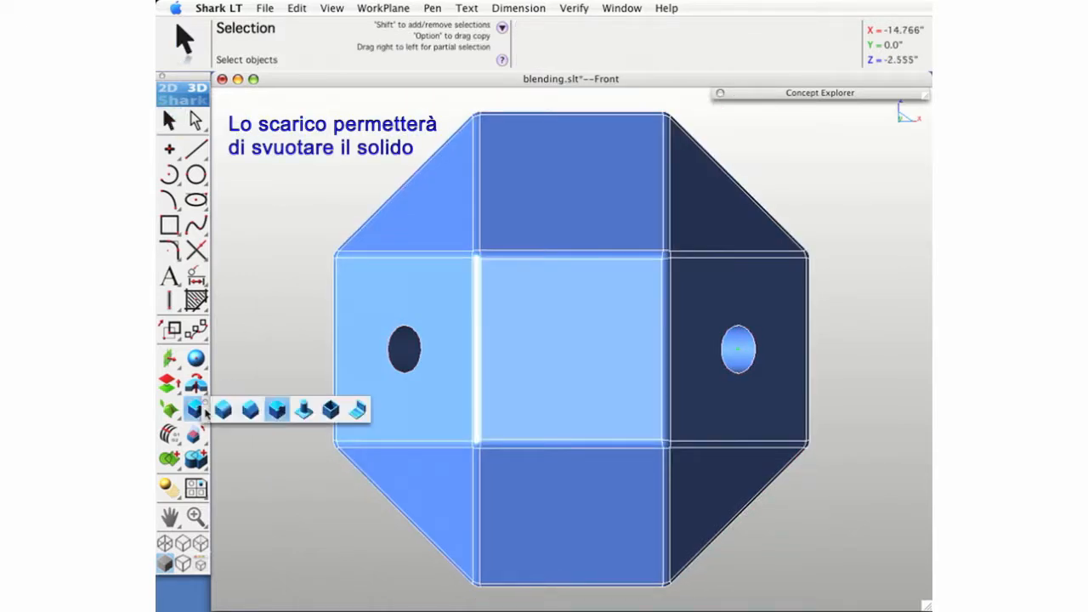
{"action": "left_click", "coordinate": [330, 410]}
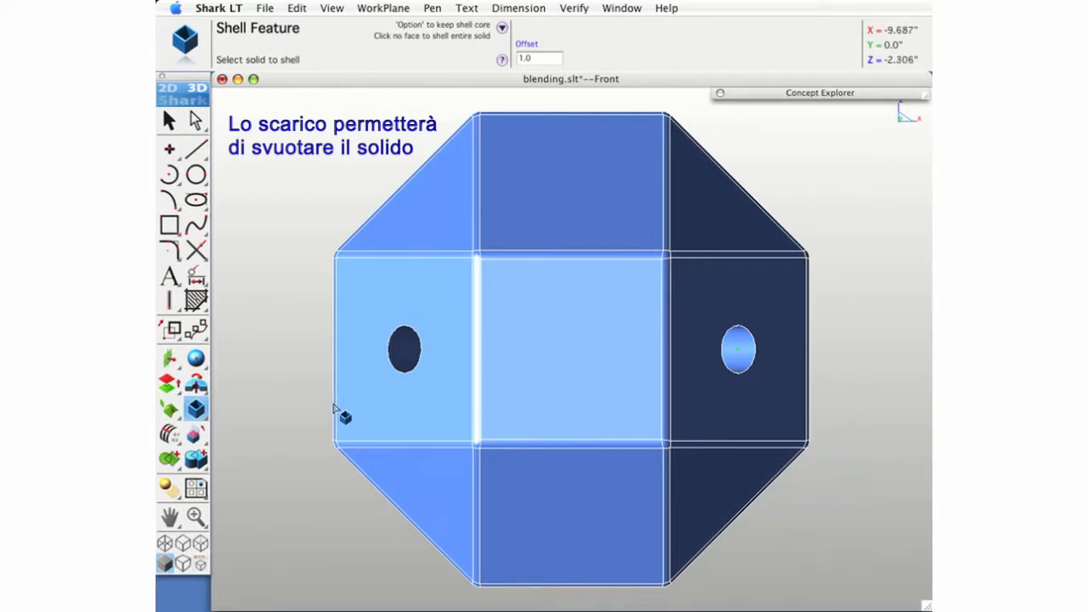
{"action": "left_click", "coordinate": [521, 57]}
{"action": "key", "text": "Return"}
{"action": "left_click", "coordinate": [550, 330]}
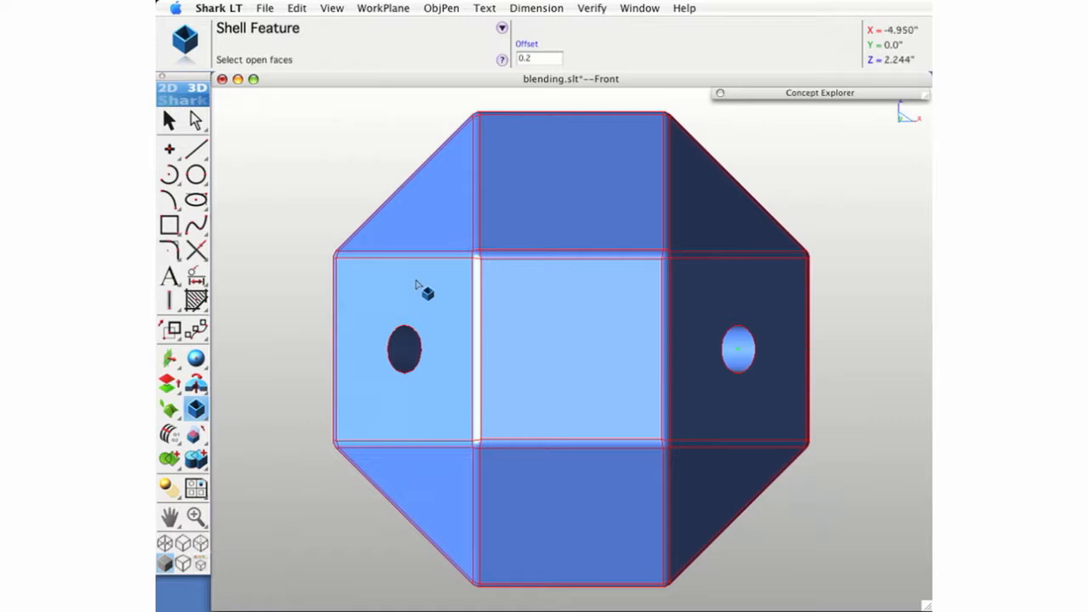
{"action": "right_click", "coordinate": [266, 208]}
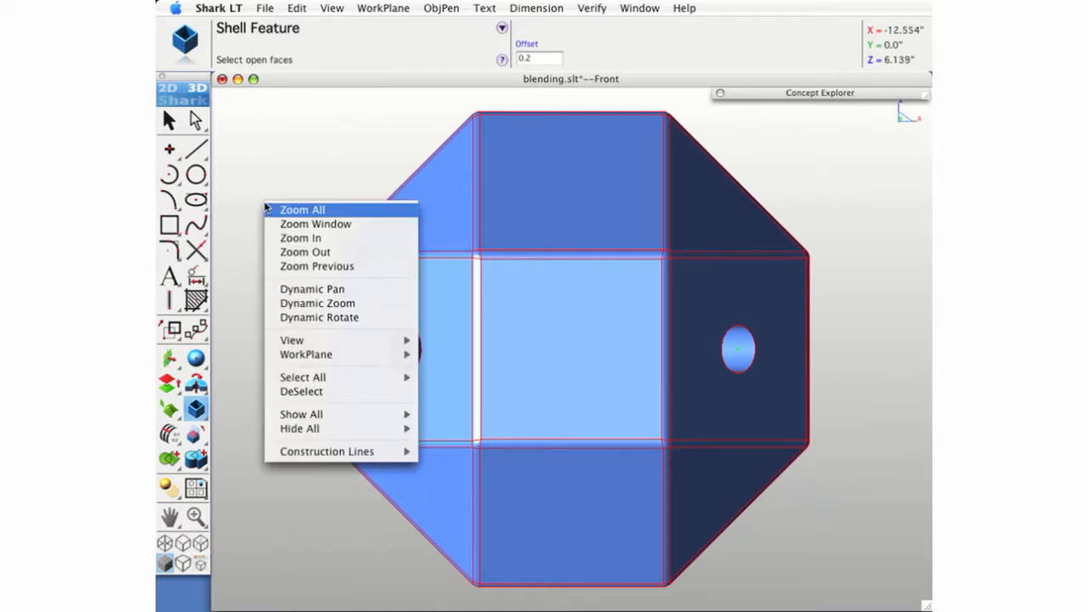
{"action": "left_click", "coordinate": [249, 202]}
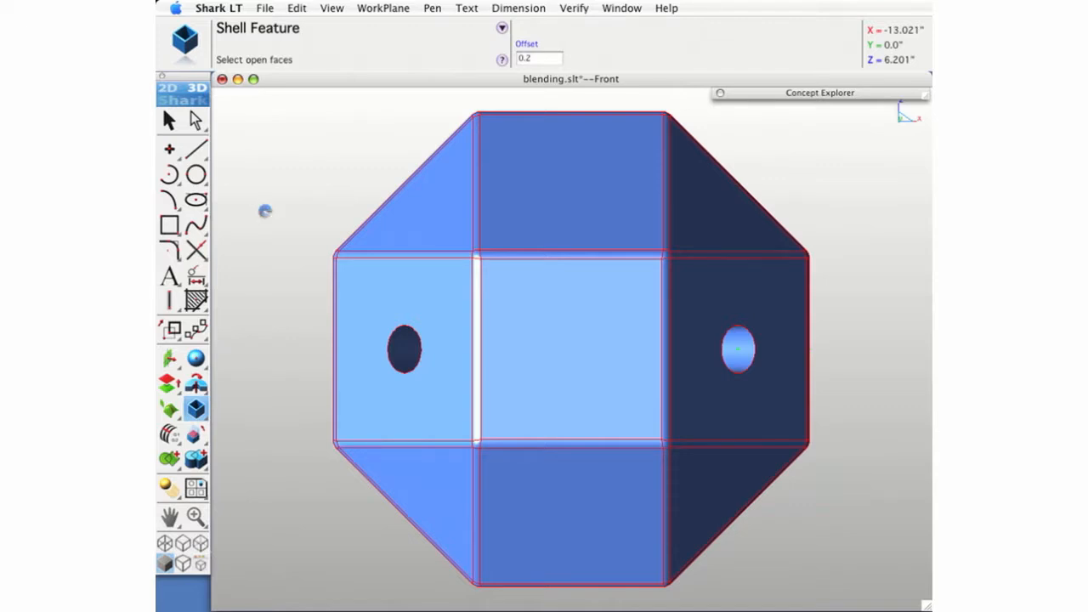
- Place an X-Station infinite plane at the midpoint of the solid's top edge and split the solid with it
{"action": "left_click", "coordinate": [170, 358]}
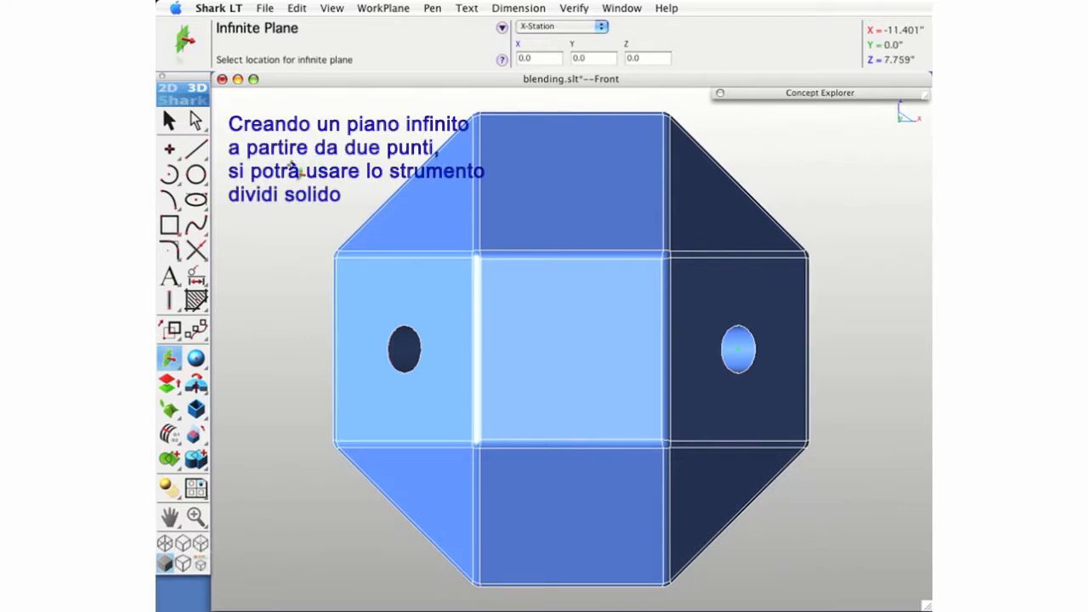
{"action": "left_click", "coordinate": [574, 113]}
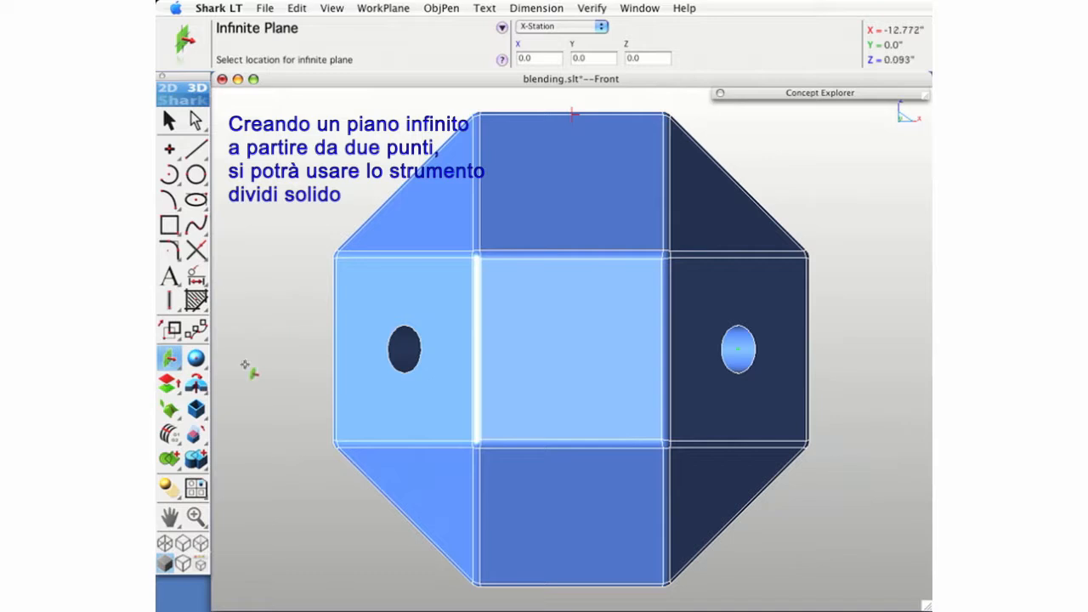
{"action": "left_click_drag", "start_coordinate": [204, 461], "coordinate": [332, 462]}
{"action": "left_click", "coordinate": [517, 178]}
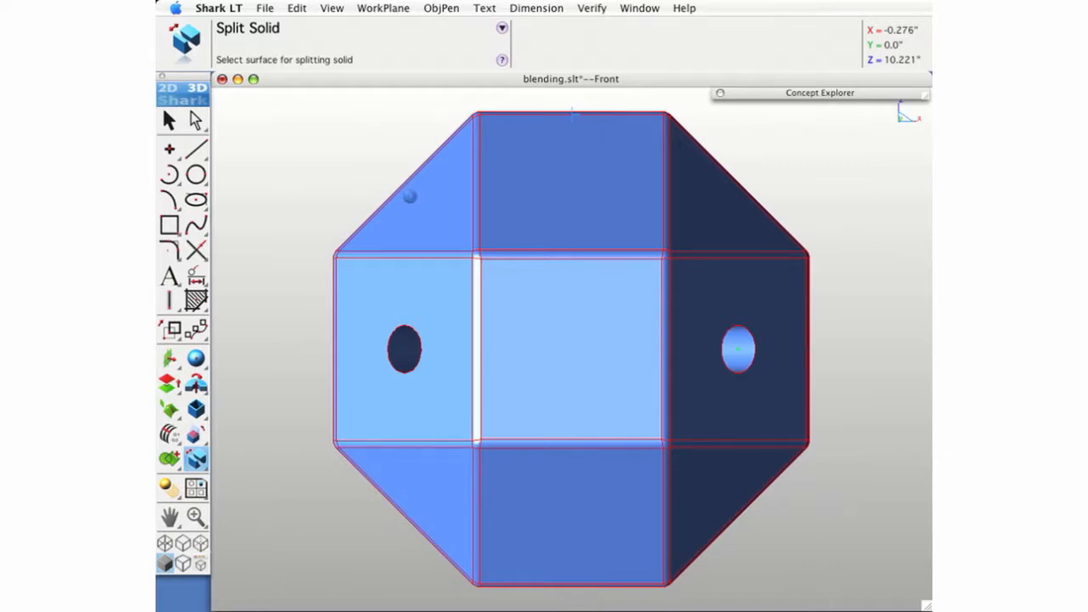
- Hide the half of the solid left of the splitting plane and examine the interior tubes of the remaining half up close
{"action": "right_click", "coordinate": [410, 212]}
{"action": "left_click", "coordinate": [441, 14]}
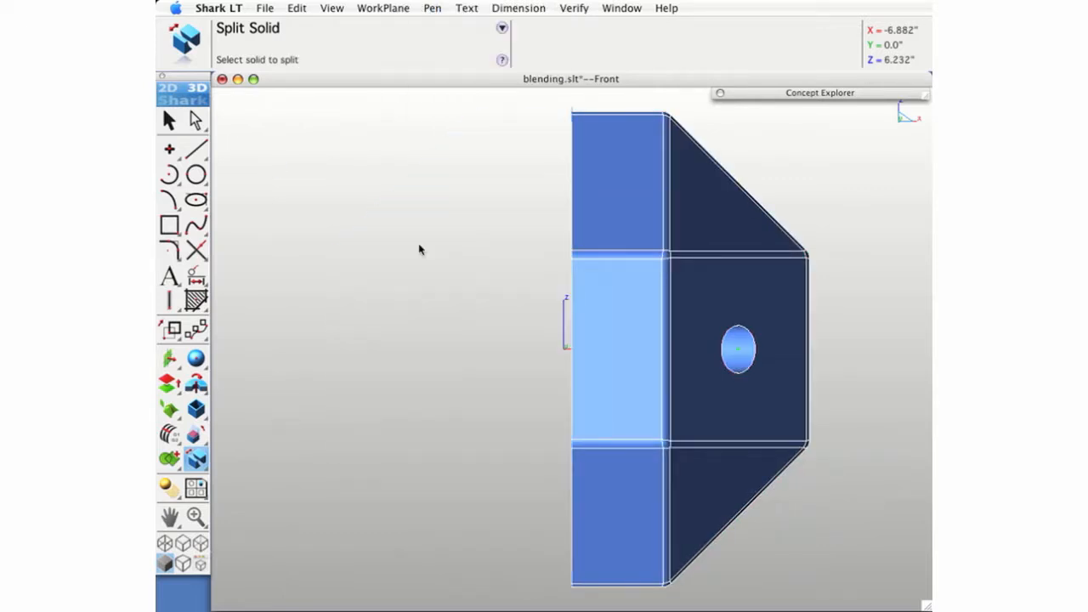
{"action": "key", "text": "super+4"}
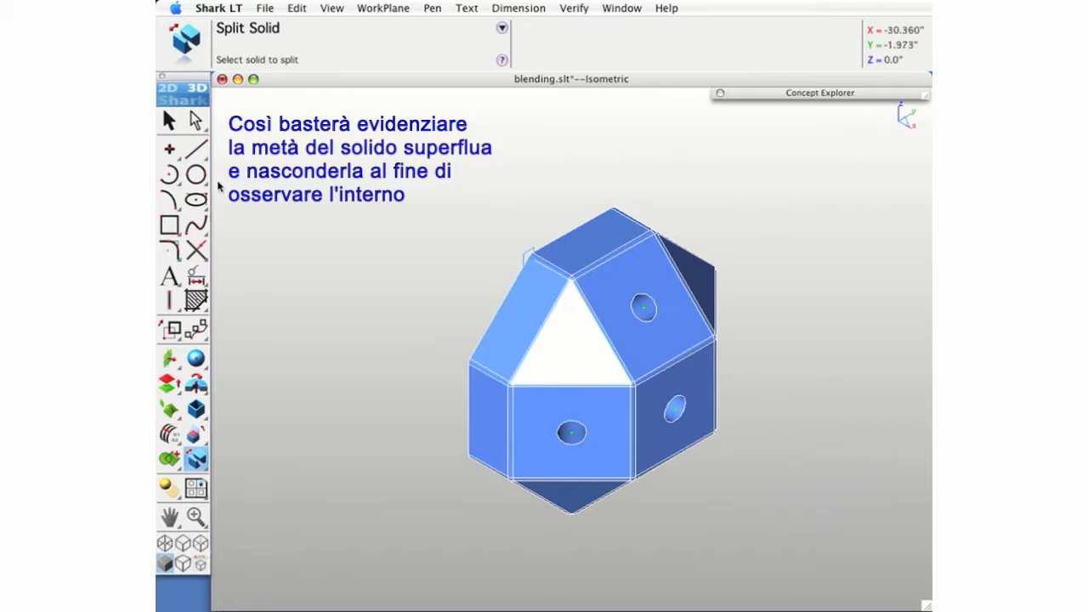
{"action": "middle_click_drag", "start_coordinate": [471, 513], "coordinate": [760, 481]}
{"action": "middle_click_drag", "start_coordinate": [493, 413], "coordinate": [514, 442]}
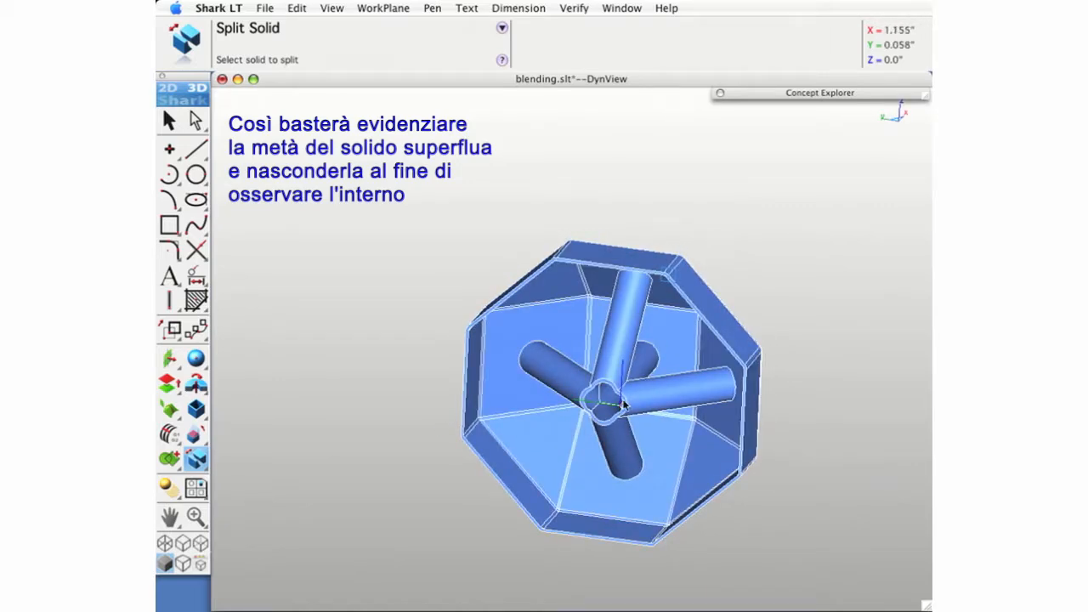
{"action": "scroll", "coordinate": [617, 408], "scroll_direction": "up", "scroll_amount": 2}
{"action": "scroll", "coordinate": [615, 408], "scroll_direction": "up", "scroll_amount": 3}
{"action": "scroll", "coordinate": [607, 417], "scroll_direction": "up", "scroll_amount": 2}
{"action": "middle_click_drag", "start_coordinate": [631, 357], "coordinate": [629, 423]}
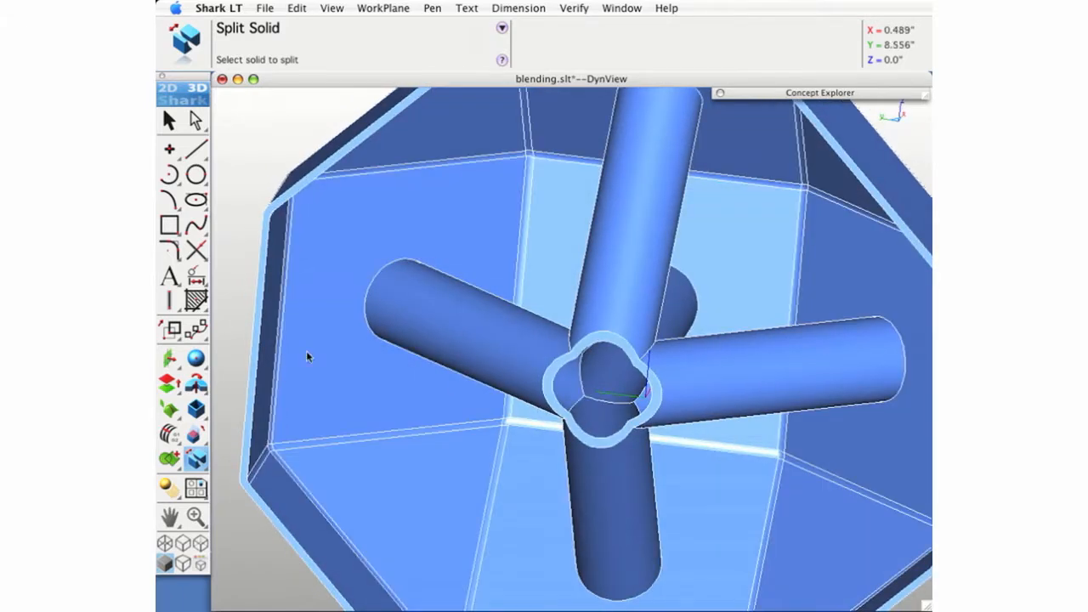
- Apply a radial constant blend of radius 0.2 to the two outer edges where the upper tube meets the side tubes
{"action": "left_click_drag", "start_coordinate": [195, 410], "coordinate": [223, 409]}
{"action": "left_click", "coordinate": [533, 57]}
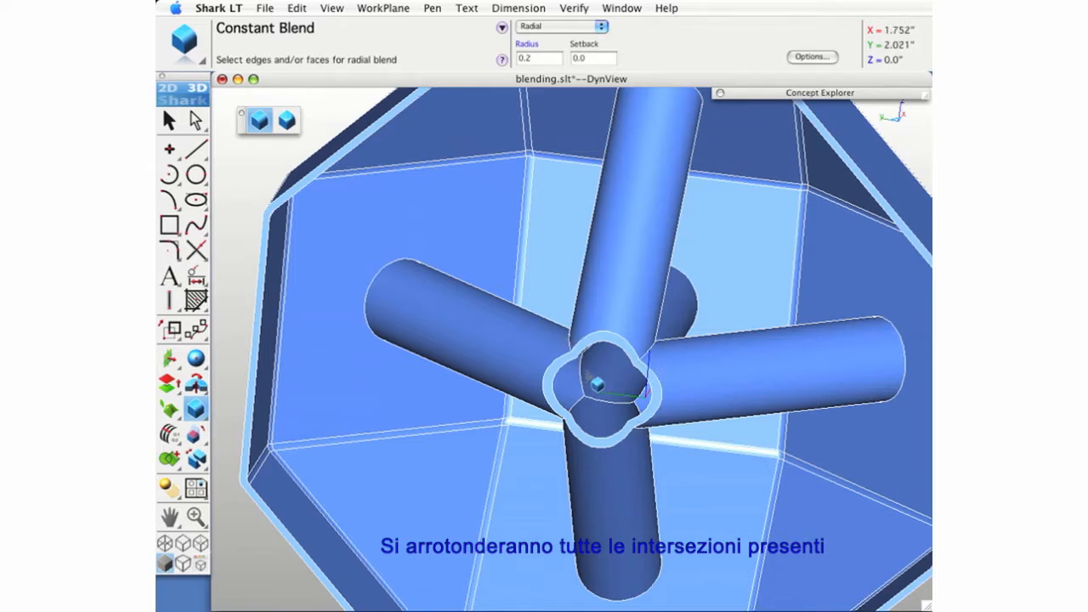
{"action": "middle_click_drag", "start_coordinate": [587, 371], "coordinate": [598, 400]}
{"action": "scroll", "coordinate": [594, 421], "scroll_direction": "up", "scroll_amount": 5}
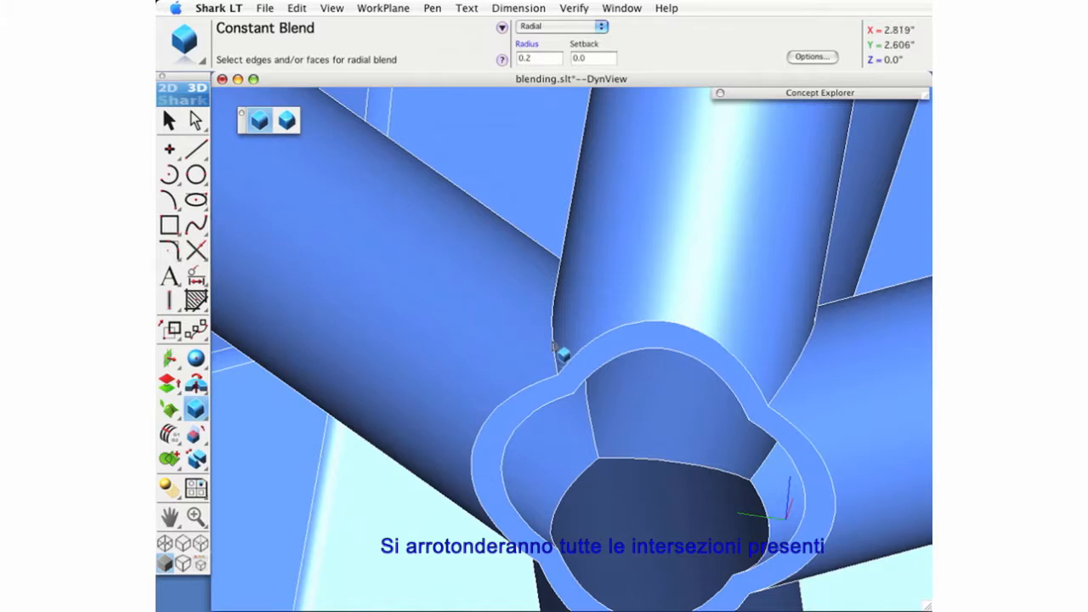
{"action": "left_click", "coordinate": [553, 345]}
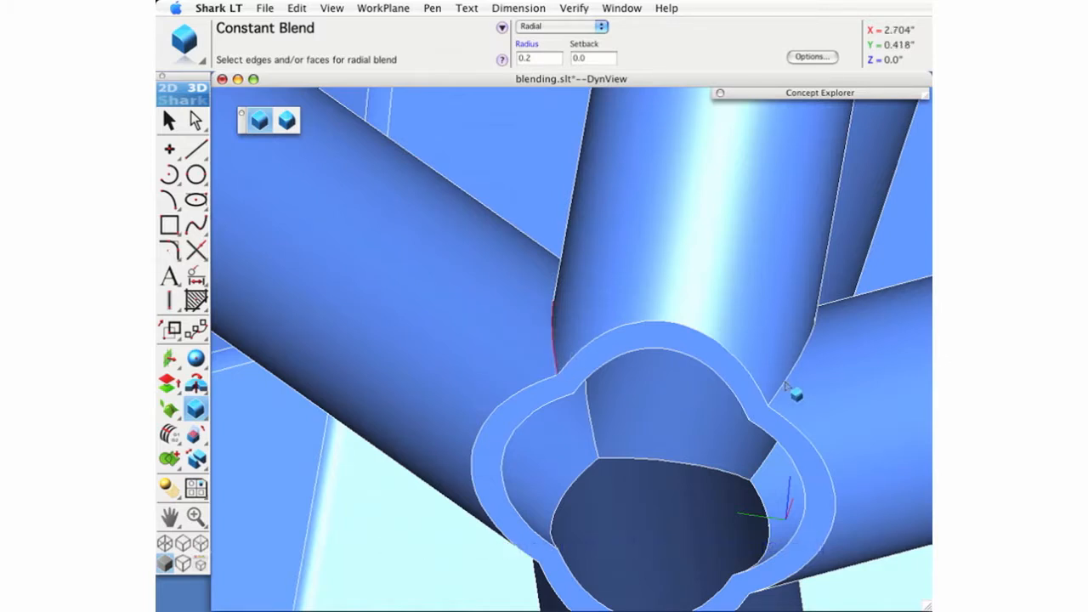
{"action": "left_click", "coordinate": [804, 397]}
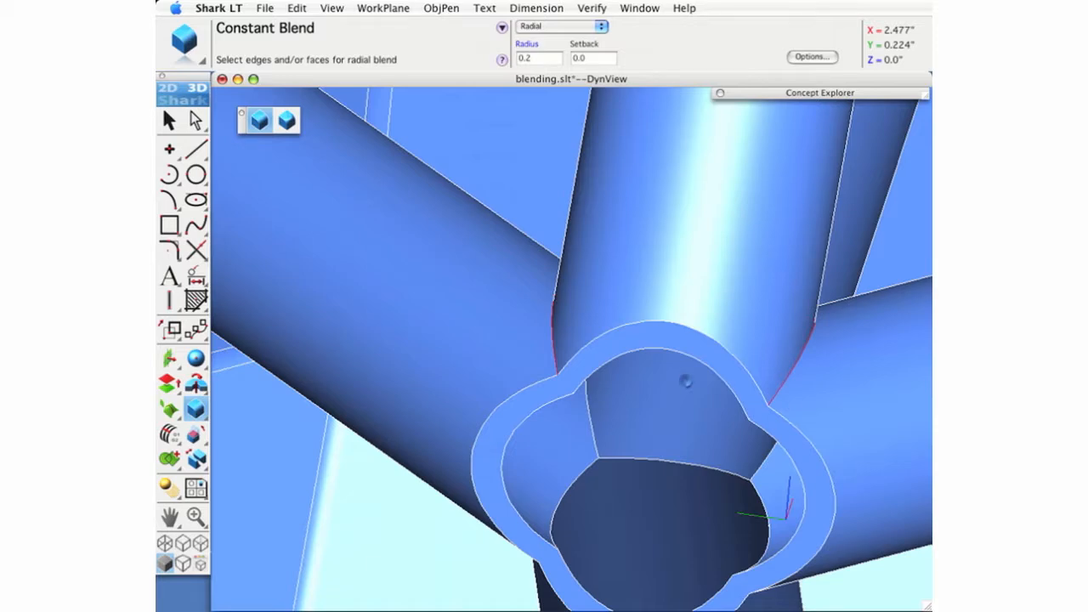
{"action": "scroll", "coordinate": [672, 490], "scroll_direction": "down", "scroll_amount": 1}
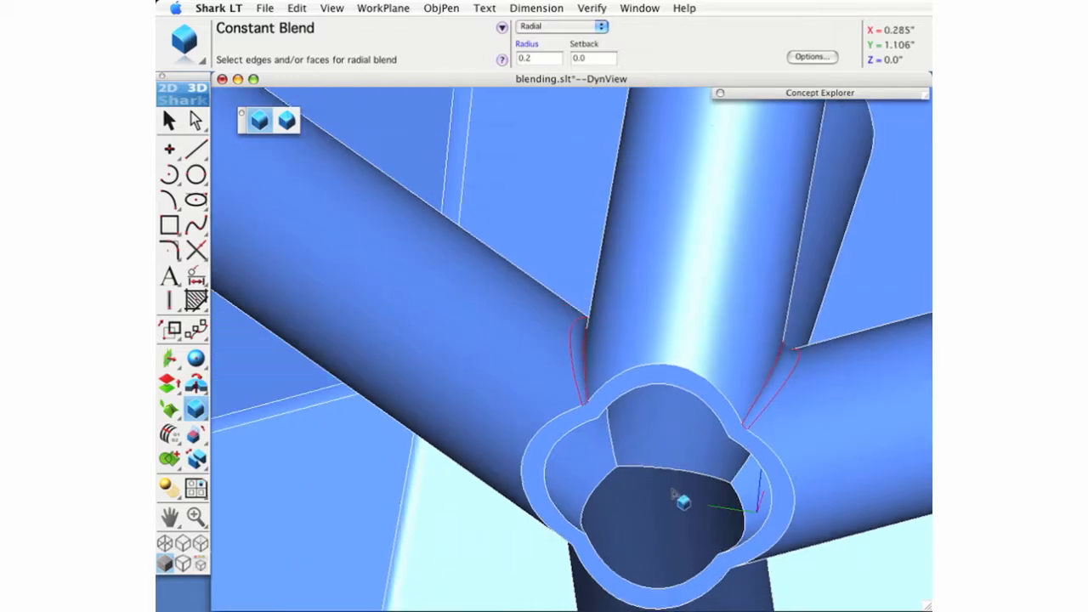
- Blend the two outer edges between the lower tube and the side tubes with the same 0.2 radius
{"action": "middle_click_drag", "start_coordinate": [663, 551], "coordinate": [656, 476]}
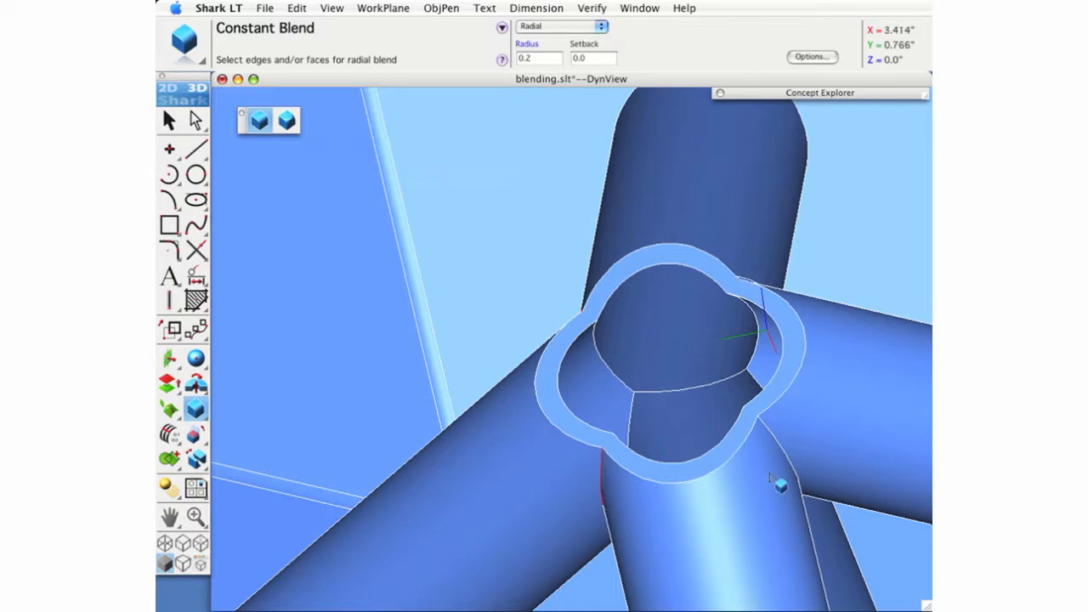
{"action": "left_click", "coordinate": [797, 468]}
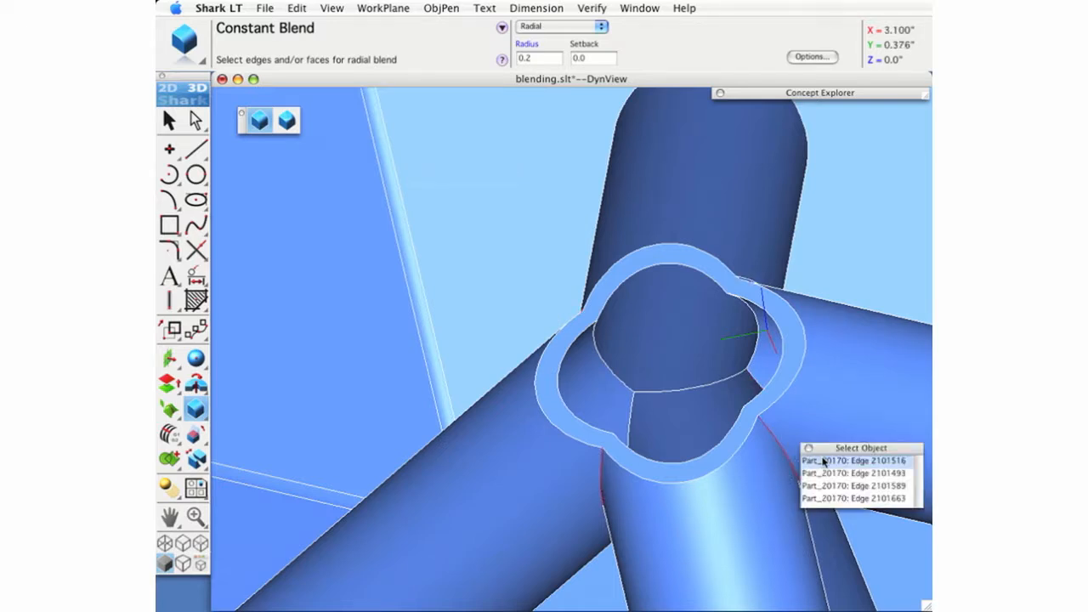
{"action": "left_click", "coordinate": [818, 457]}
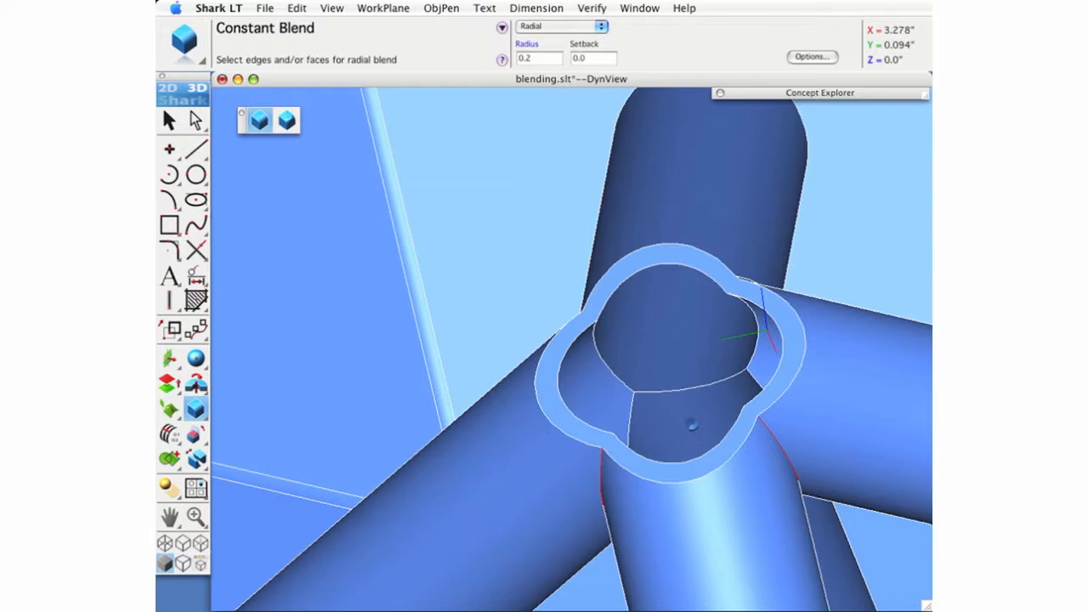
{"action": "middle_click_drag", "start_coordinate": [685, 424], "coordinate": [553, 365]}
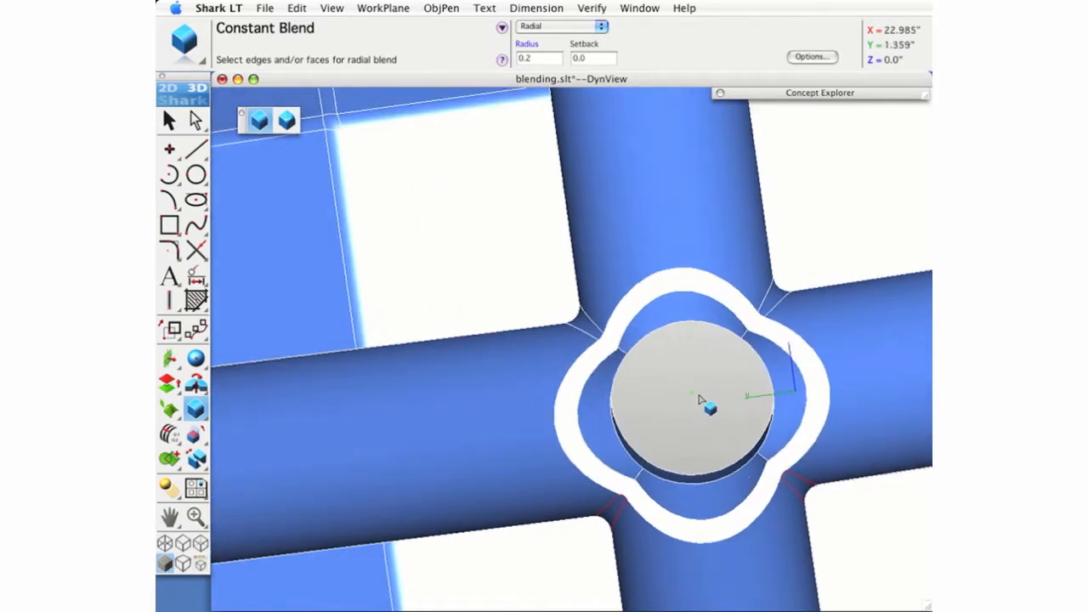
- Blend all inner intersection edges at radius 0.2: the ring around the rear tube's opening and the four short edges between neighbouring tubes
{"action": "mouse_move", "coordinate": [716, 564]}
{"action": "middle_mouse_down"}
{"action": "mouse_move", "coordinate": [675, 556]}
{"action": "mouse_move", "coordinate": [732, 563]}
{"action": "middle_mouse_up"}
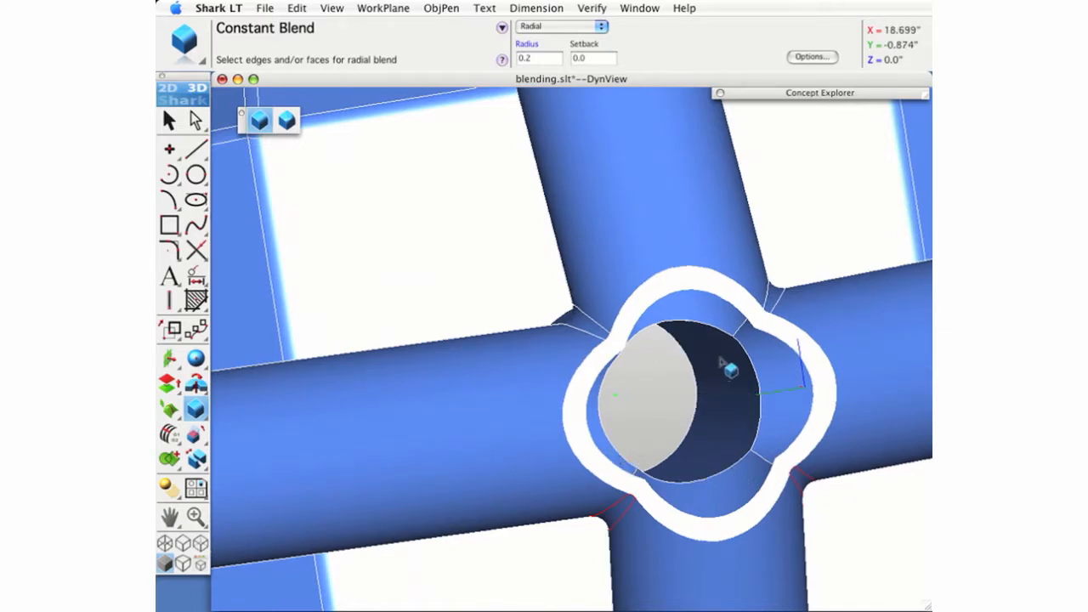
{"action": "middle_click_drag", "start_coordinate": [695, 441], "coordinate": [712, 371]}
{"action": "middle_click_drag", "start_coordinate": [715, 433], "coordinate": [728, 472]}
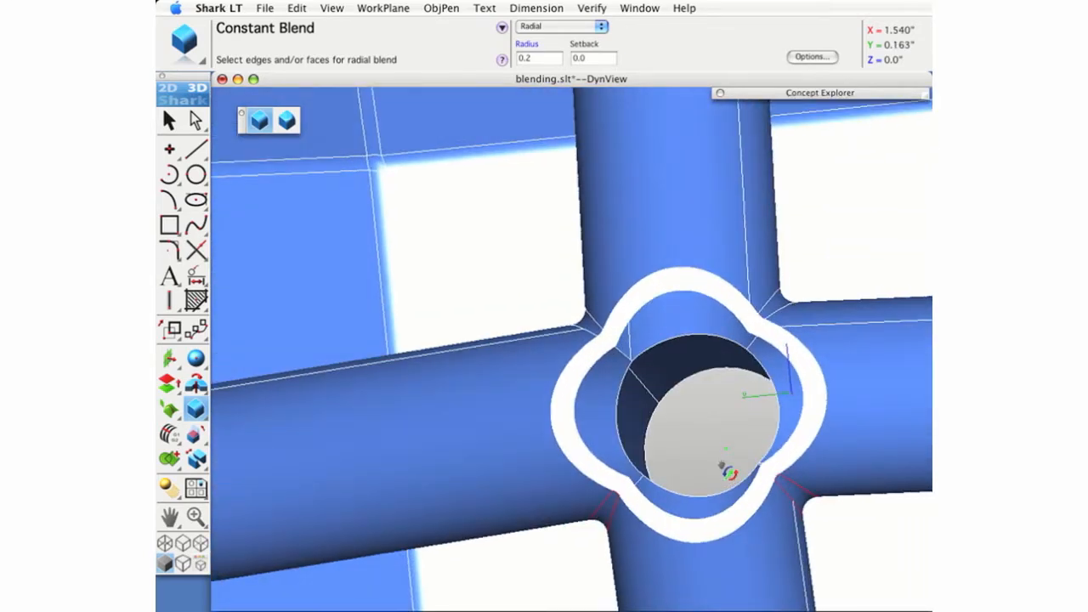
{"action": "middle_click_drag", "start_coordinate": [707, 417], "coordinate": [591, 417], "text": "shift"}
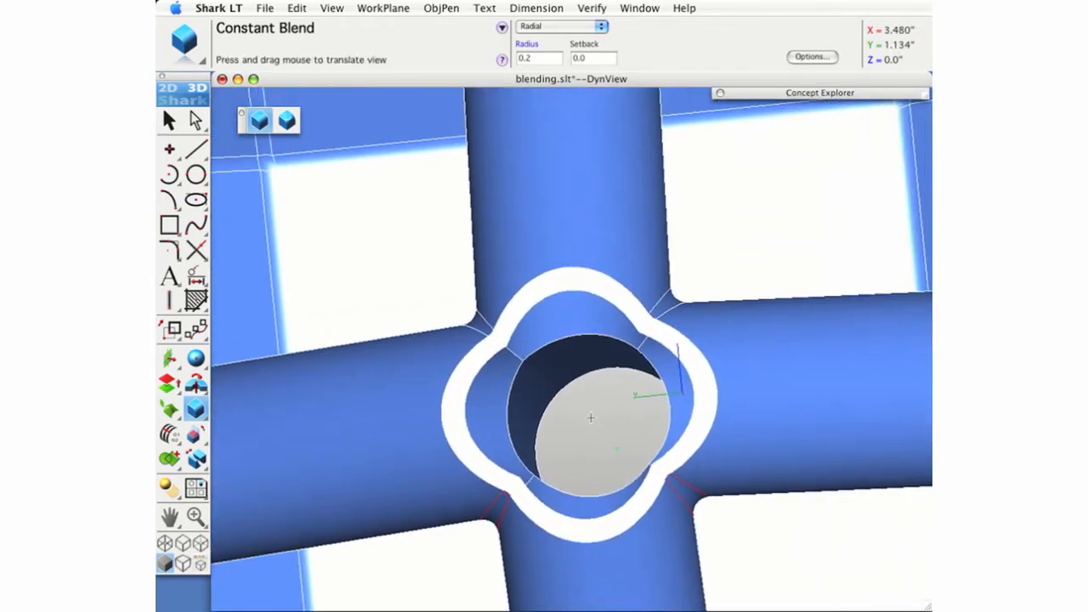
{"action": "scroll", "coordinate": [591, 417], "scroll_direction": "up", "scroll_amount": 2}
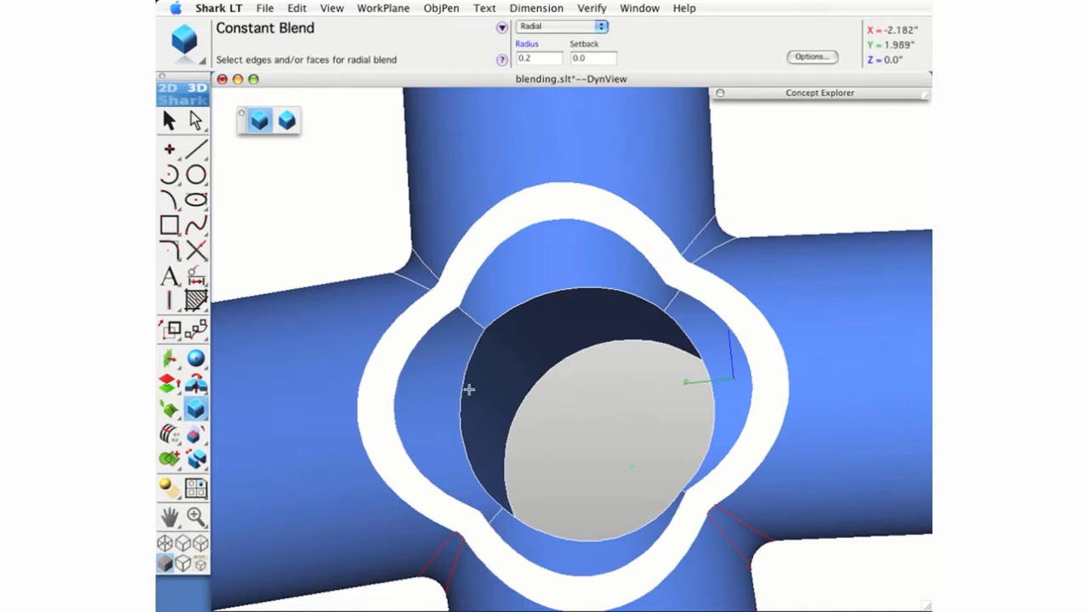
{"action": "left_click", "coordinate": [464, 388]}
{"action": "left_click", "coordinate": [522, 302]}
{"action": "left_click", "coordinate": [712, 435]}
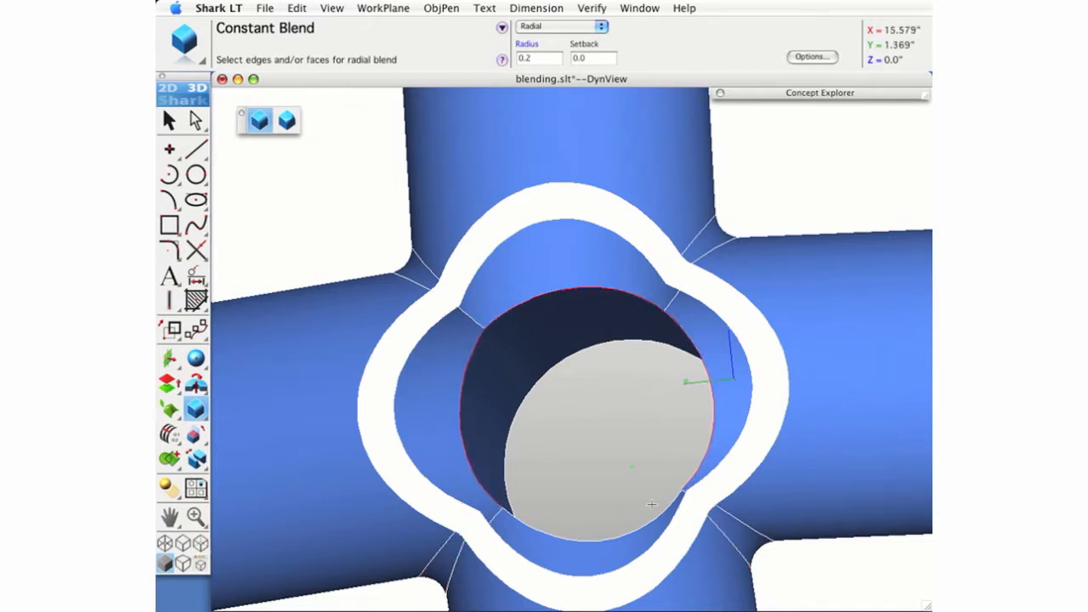
{"action": "left_click", "coordinate": [633, 532]}
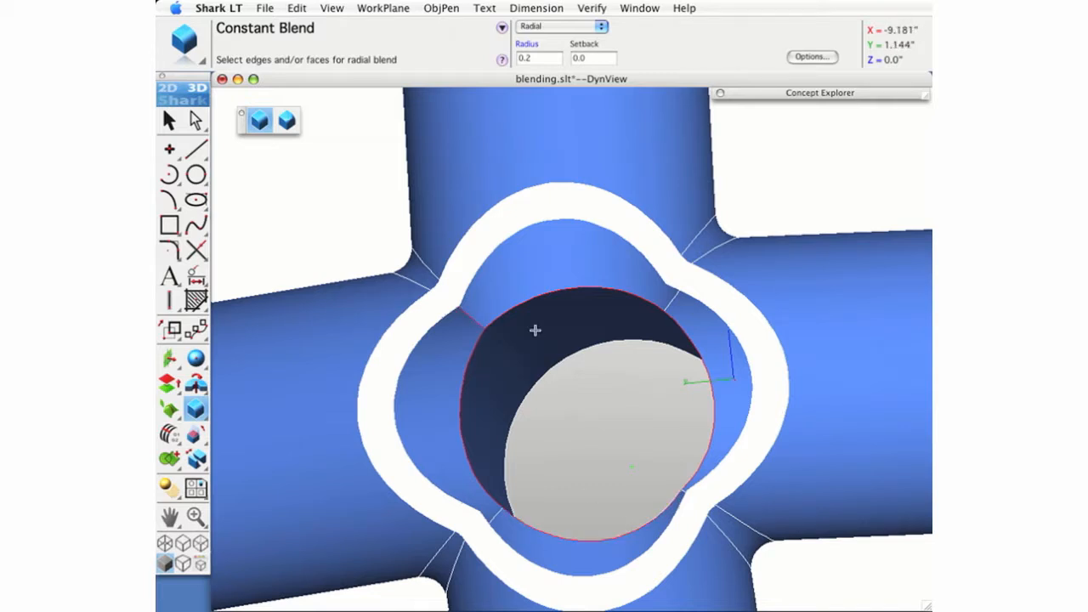
{"action": "middle_click_drag", "start_coordinate": [590, 489], "coordinate": [530, 516]}
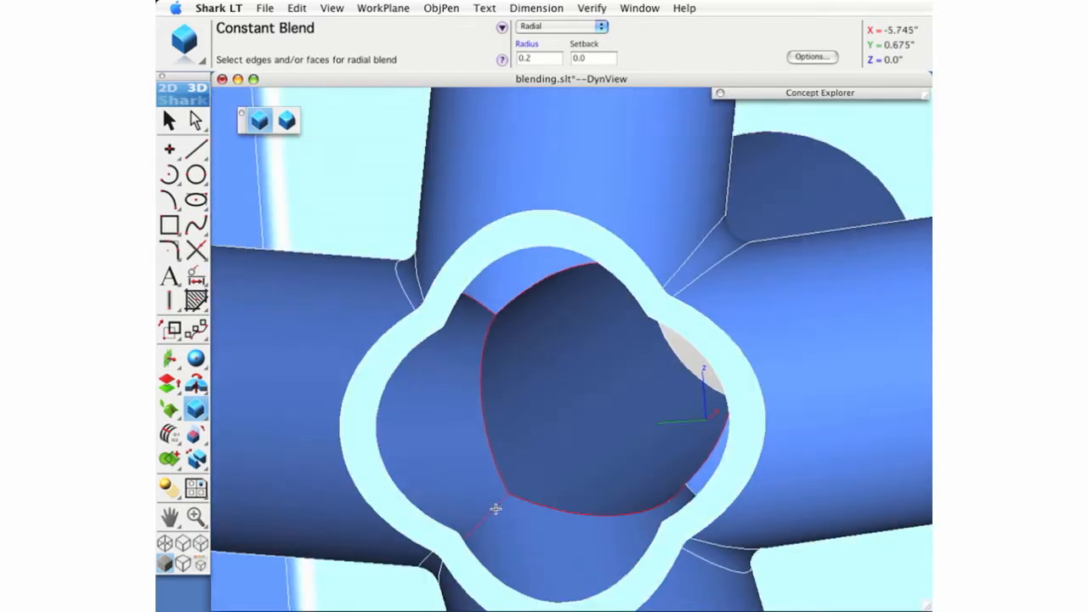
{"action": "middle_click_drag", "start_coordinate": [617, 551], "coordinate": [674, 478]}
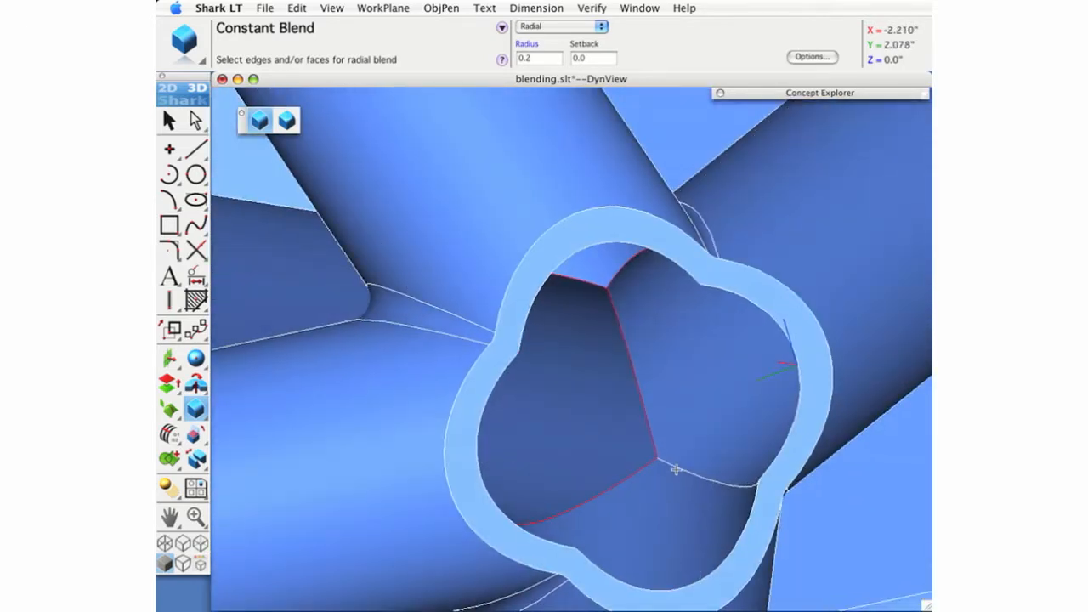
{"action": "left_click", "coordinate": [677, 467]}
{"action": "left_click", "coordinate": [627, 453]}
{"action": "middle_click_drag", "start_coordinate": [627, 487], "coordinate": [539, 422]}
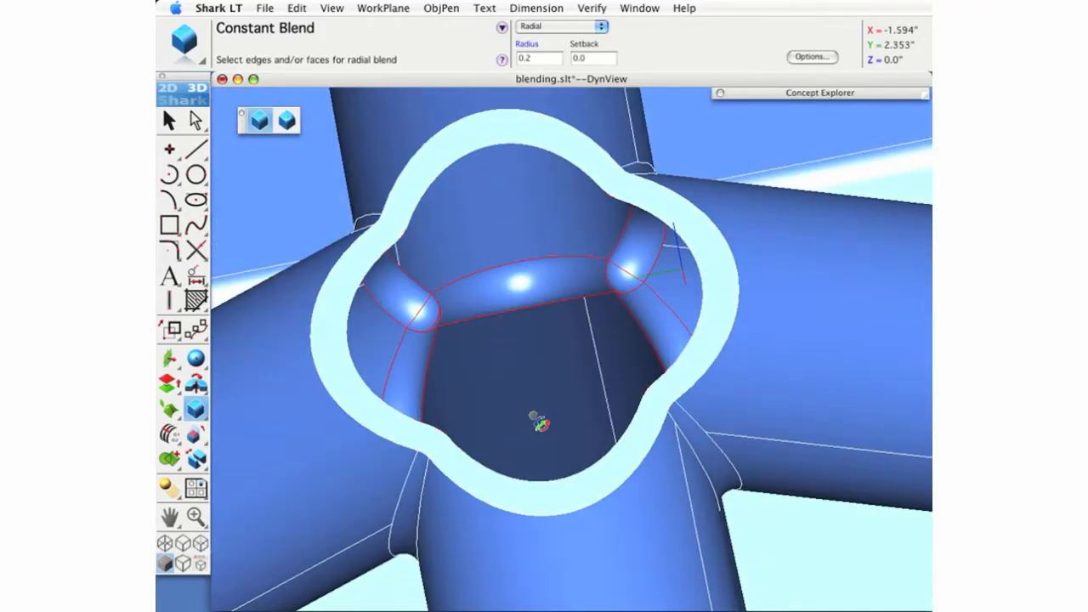
{"action": "left_click", "coordinate": [168, 121]}
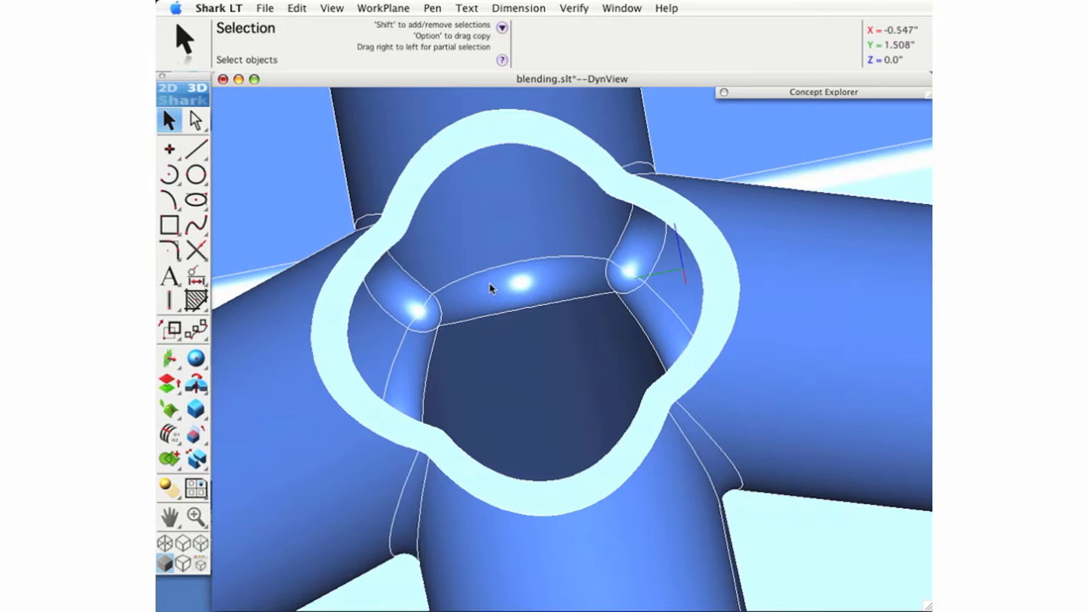
- Round the sectioned rim of the tube intersection with a radial constant blend of radius 0.1 and inspect it from another angle
{"action": "left_click", "coordinate": [194, 410]}
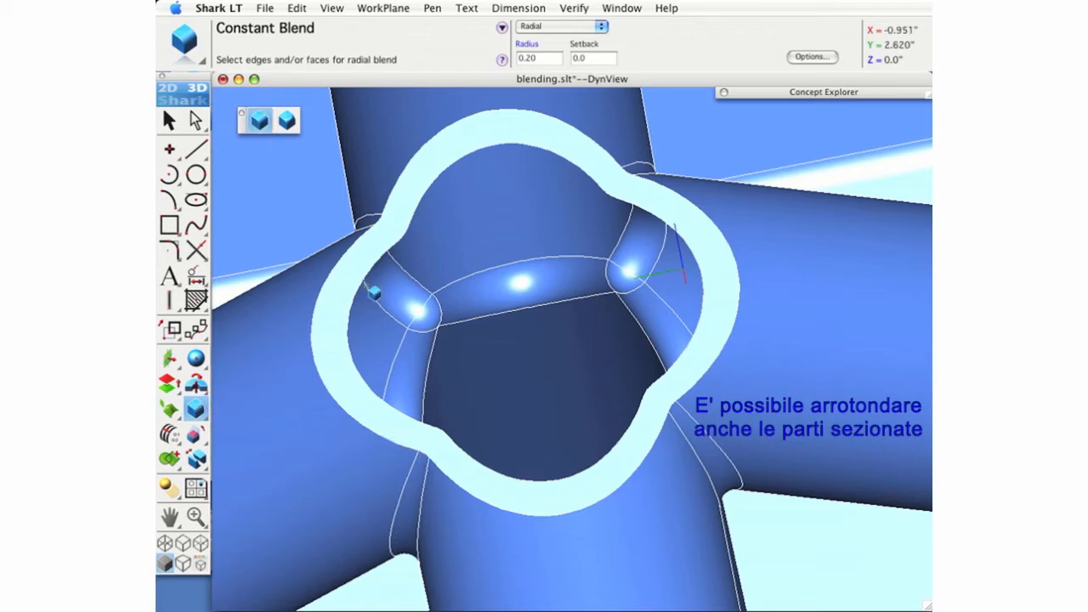
{"action": "left_click", "coordinate": [529, 53]}
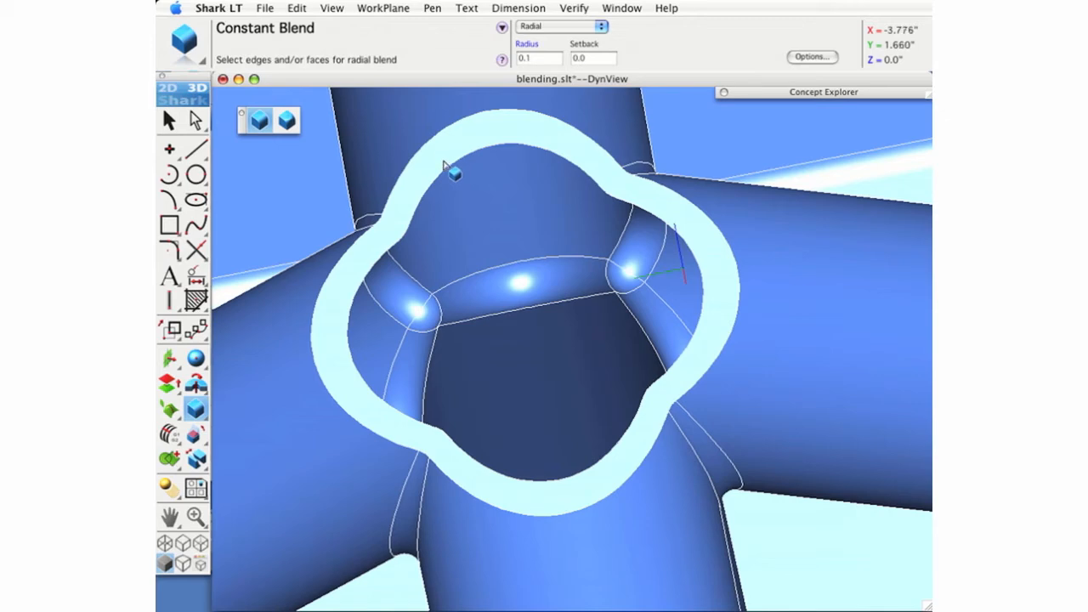
{"action": "left_click", "coordinate": [442, 160]}
{"action": "left_click", "coordinate": [479, 173]}
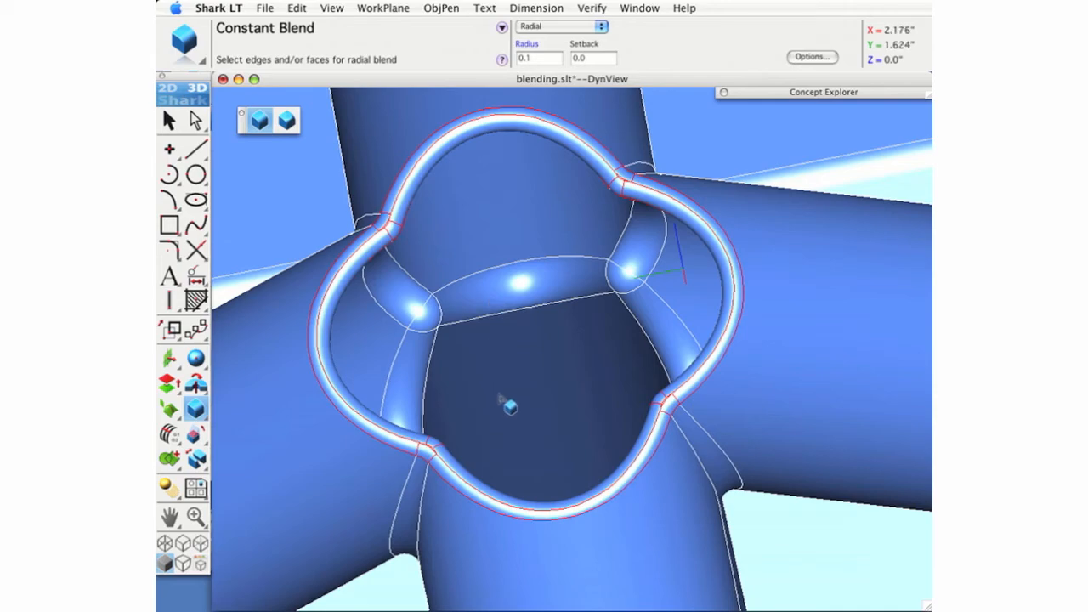
{"action": "middle_click_drag", "start_coordinate": [509, 400], "coordinate": [516, 378]}
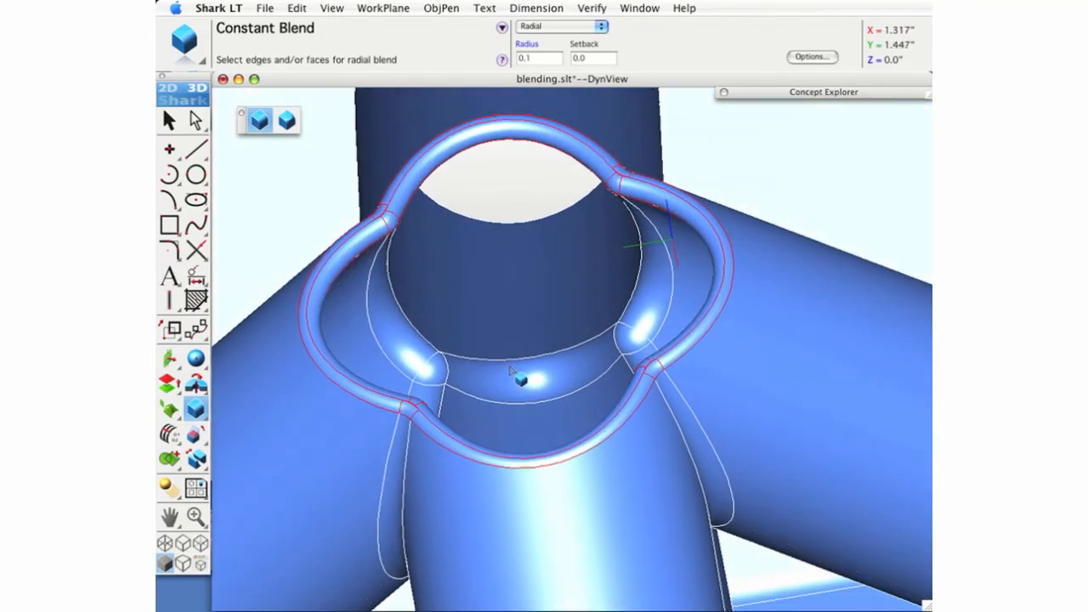